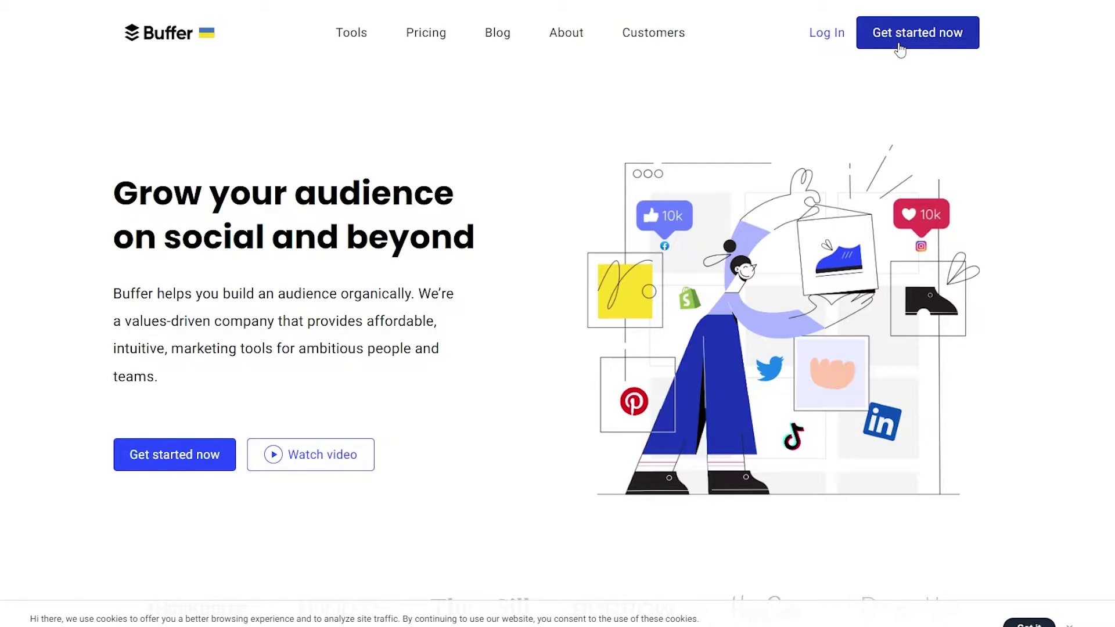
# Bring up the link menu on the Pricing navigation link to open it in a new tab
pyautogui.rightClick(428, 38)
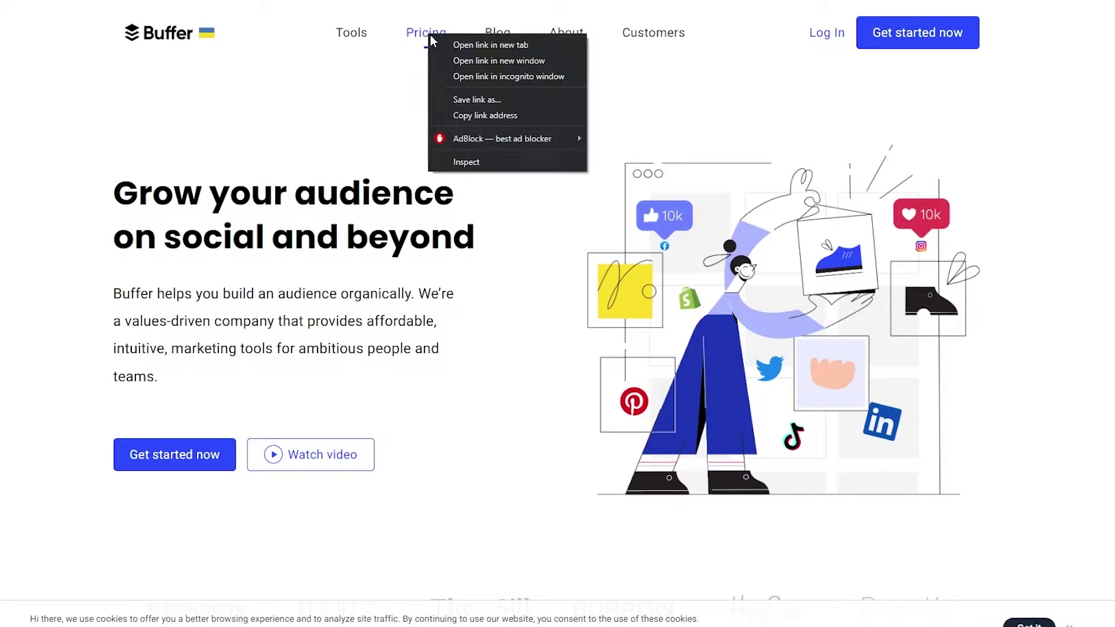
# Switch to the Pricing tab and scroll to the Free, Essentials, Team and Agency yearly plan cards
pyautogui.click(448, 44)
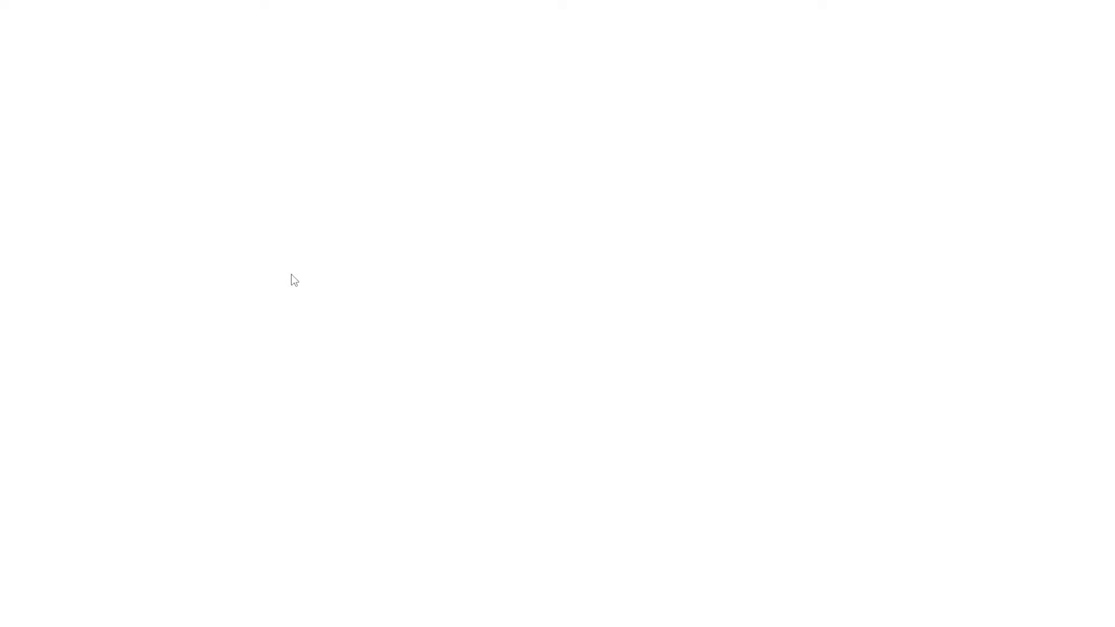
pyautogui.scroll(-8, 293, 274)
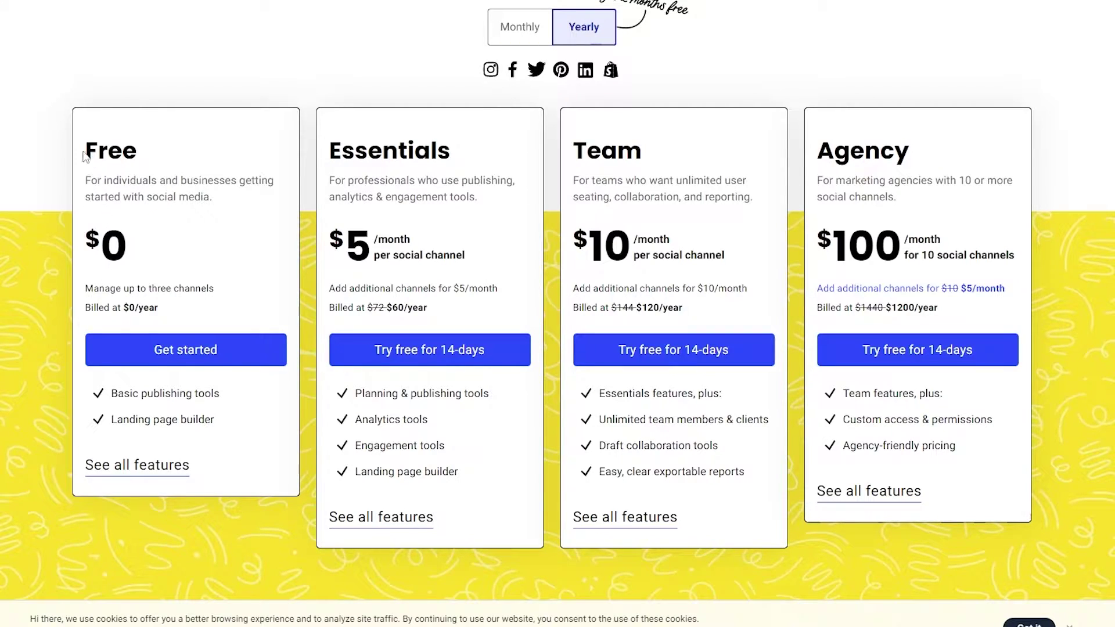
pyautogui.moveTo(85, 152); pyautogui.dragTo(168, 154)
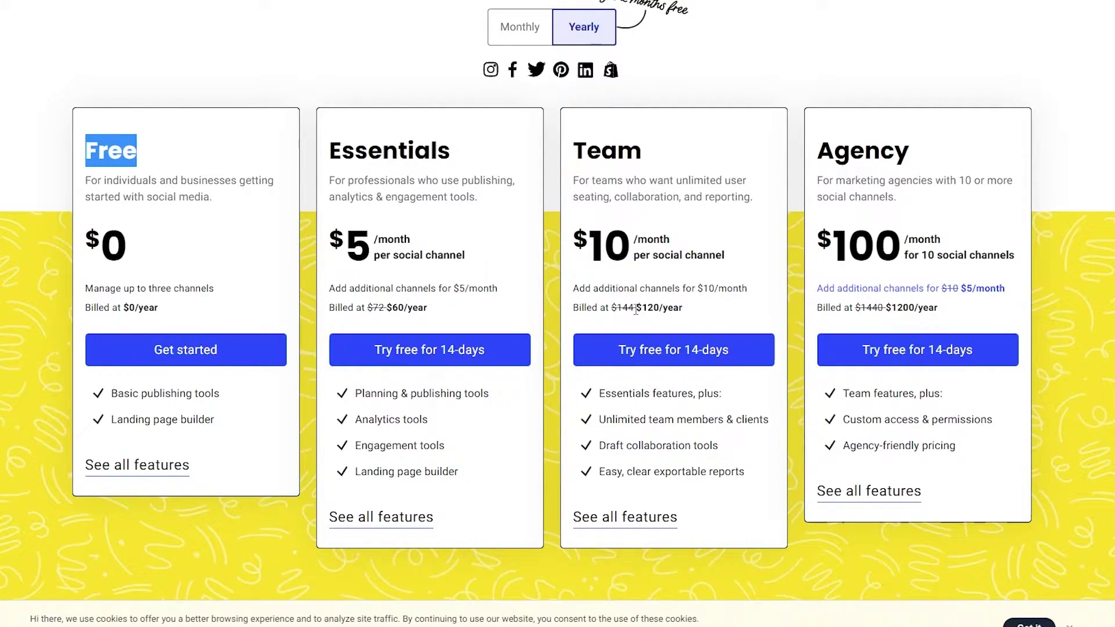
# Look over the yearly prices on the Team and other plan cards
pyautogui.moveTo(637, 308); pyautogui.dragTo(654, 310)
pyautogui.click(696, 306)
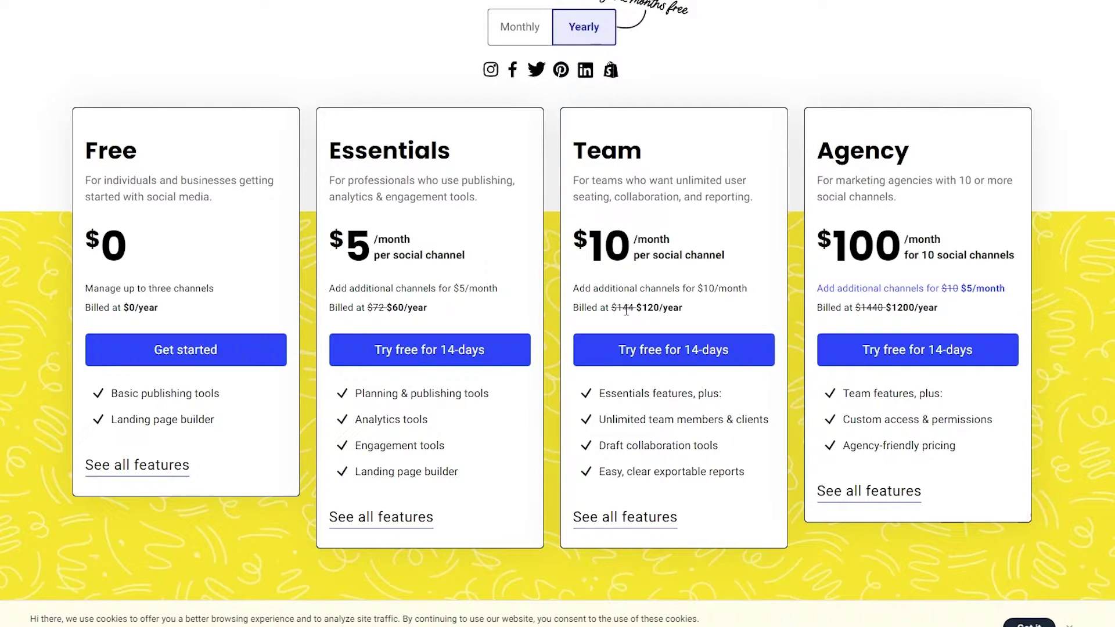
pyautogui.scroll(2, 622, 311)
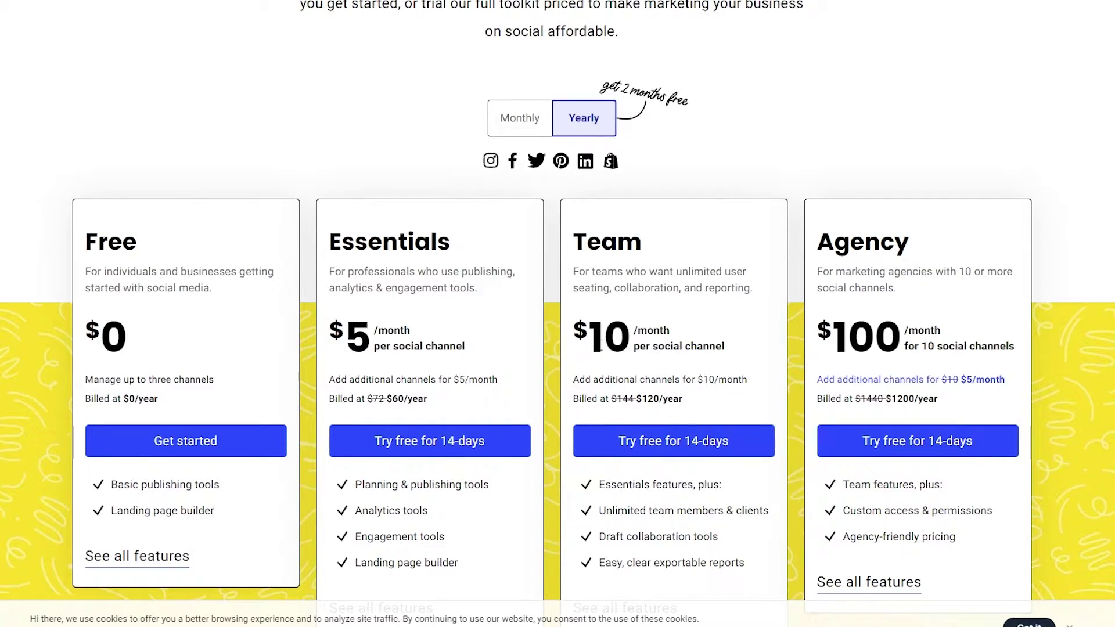
pyautogui.scroll(2, 601, 342)
pyautogui.scroll(-3, 601, 342)
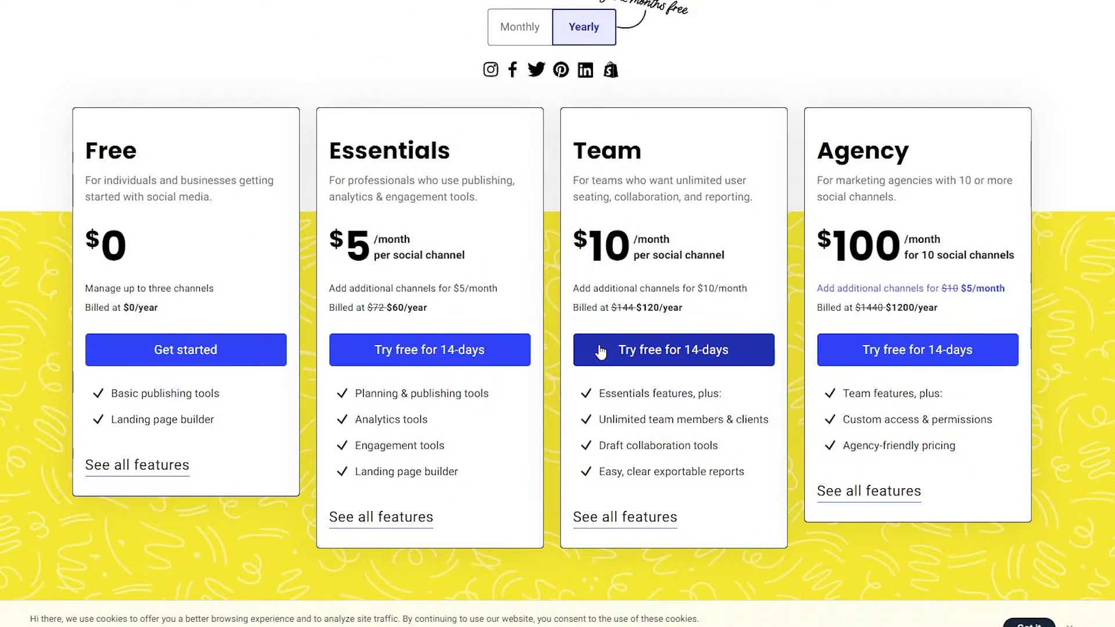
pyautogui.scroll(-2, 631, 377)
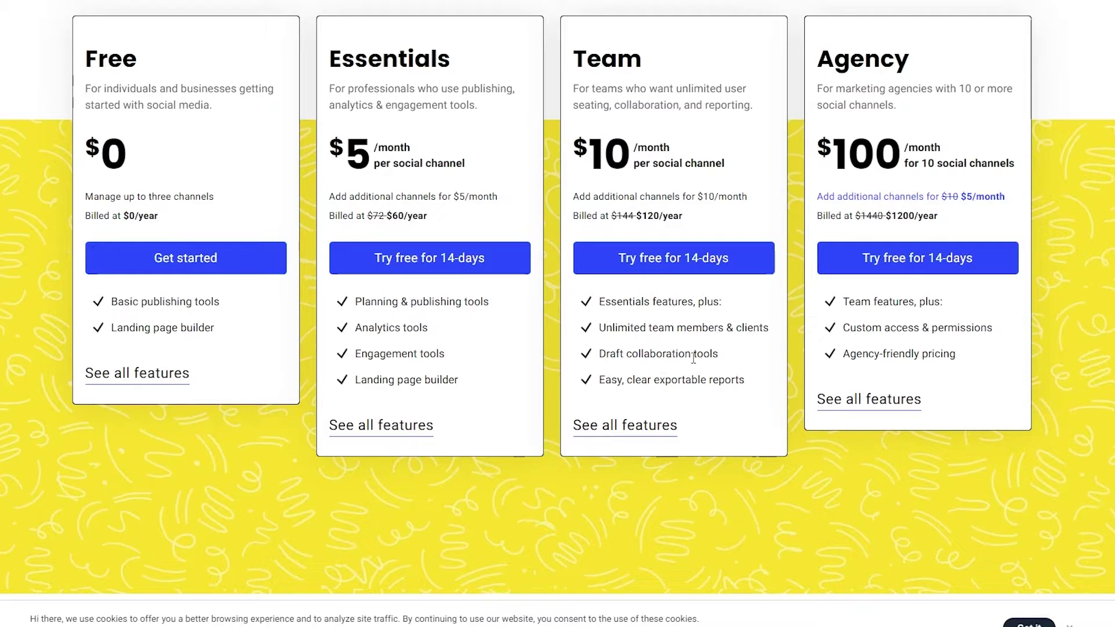
pyautogui.scroll(2, 701, 379)
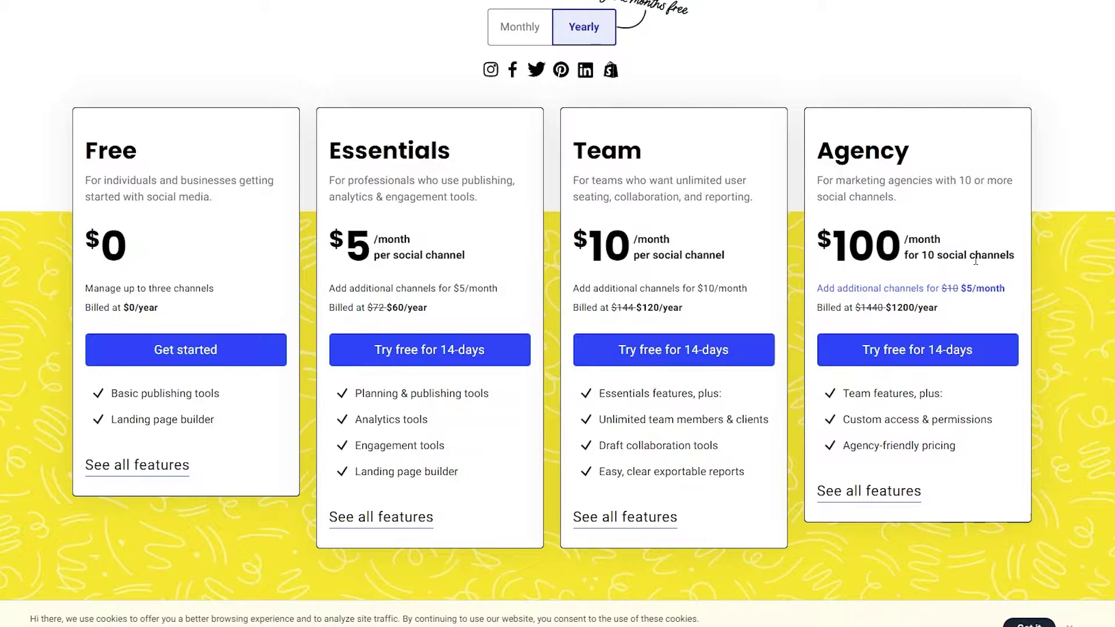
pyautogui.scroll(4, 975, 261)
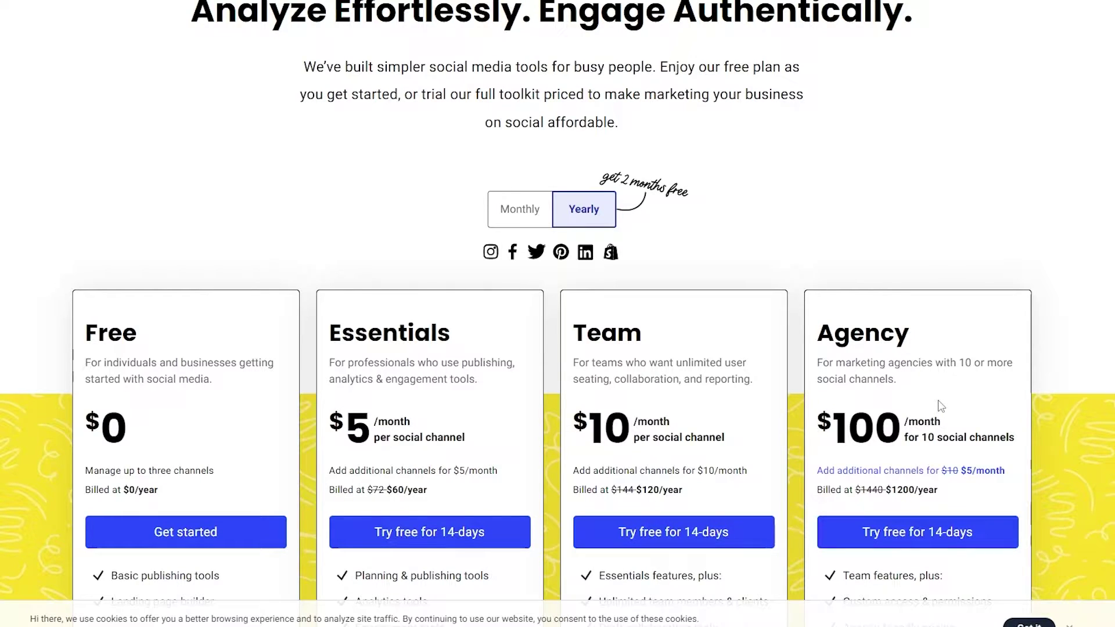
# Switch the plans to monthly billing: Essentials $6, Team $12, Agency $120
pyautogui.click(546, 217)
pyautogui.scroll(-2, 545, 217)
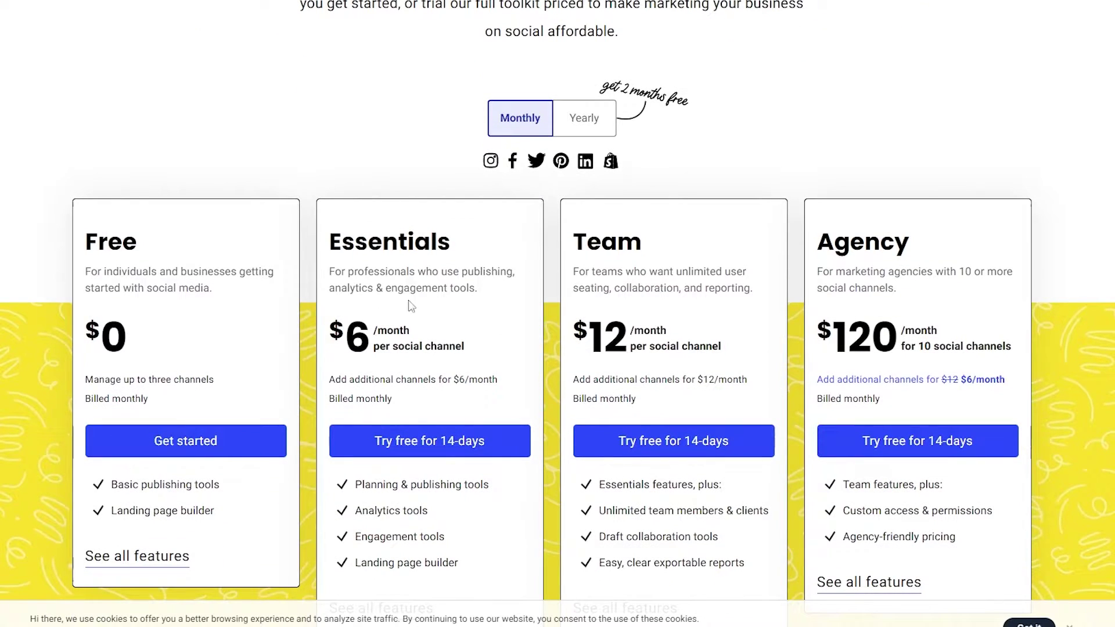
pyautogui.scroll(-3, 366, 346)
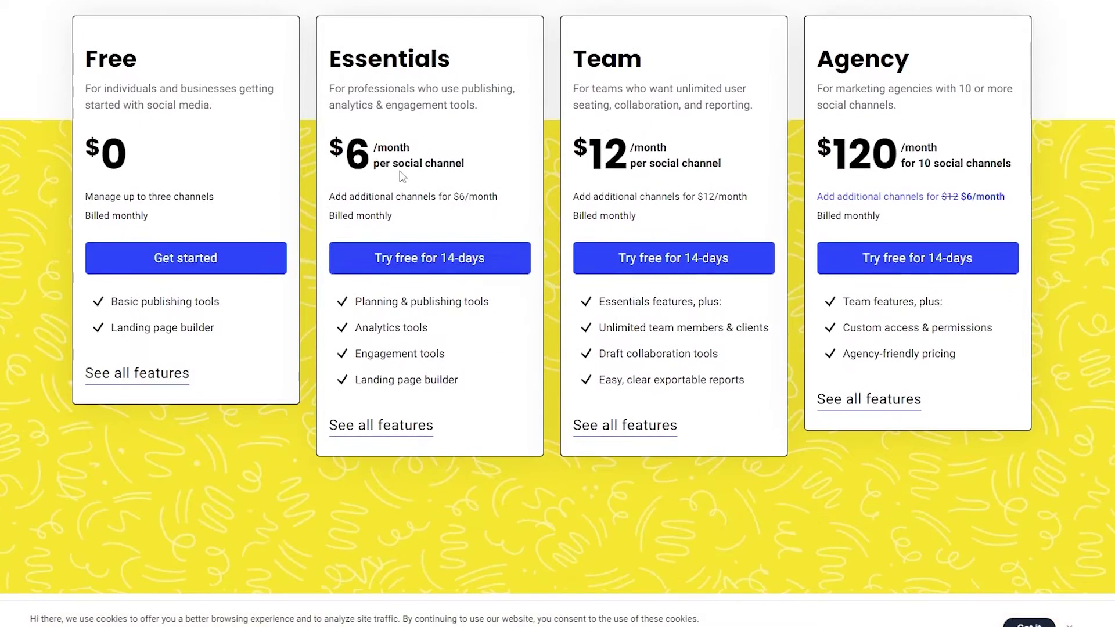
pyautogui.scroll(1, 365, 165)
# Start the Essentials 14-day free trial and copy the Tempail temporary email address
pyautogui.click(416, 362)
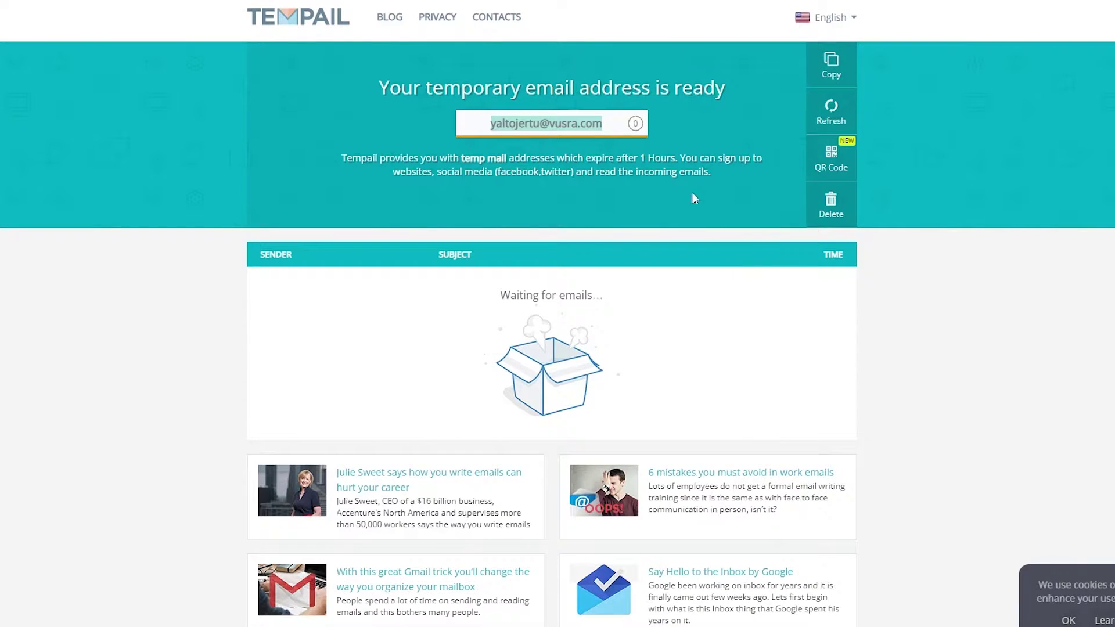
pyautogui.click(836, 82)
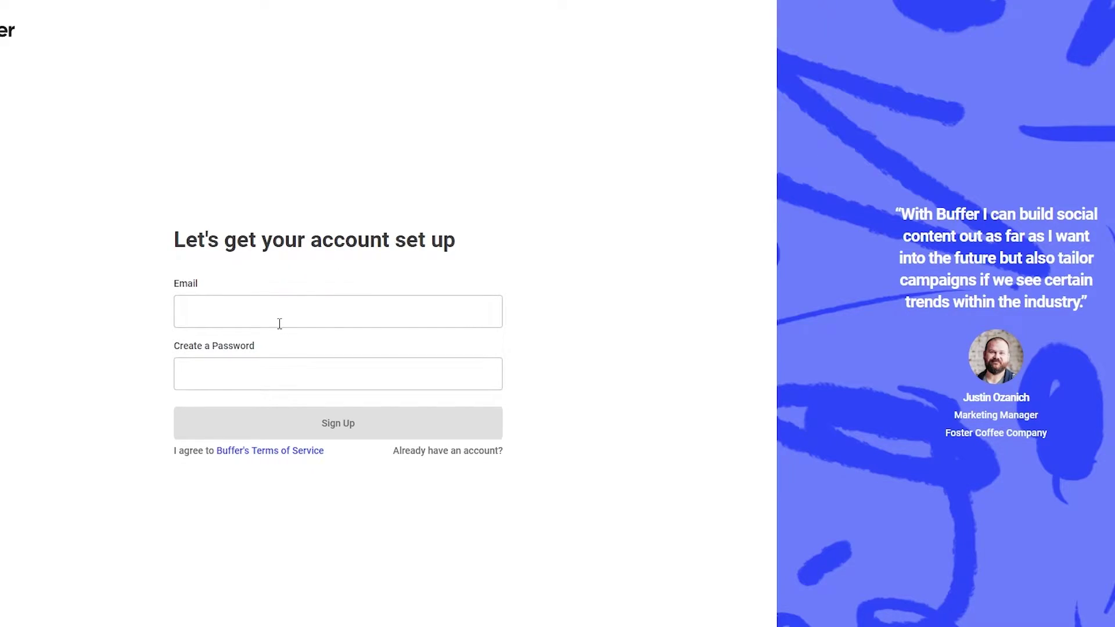
# Sign up with the pasted temporary email address and a new password
pyautogui.click(279, 324)
pyautogui.hotkey('ctrl', 'v')
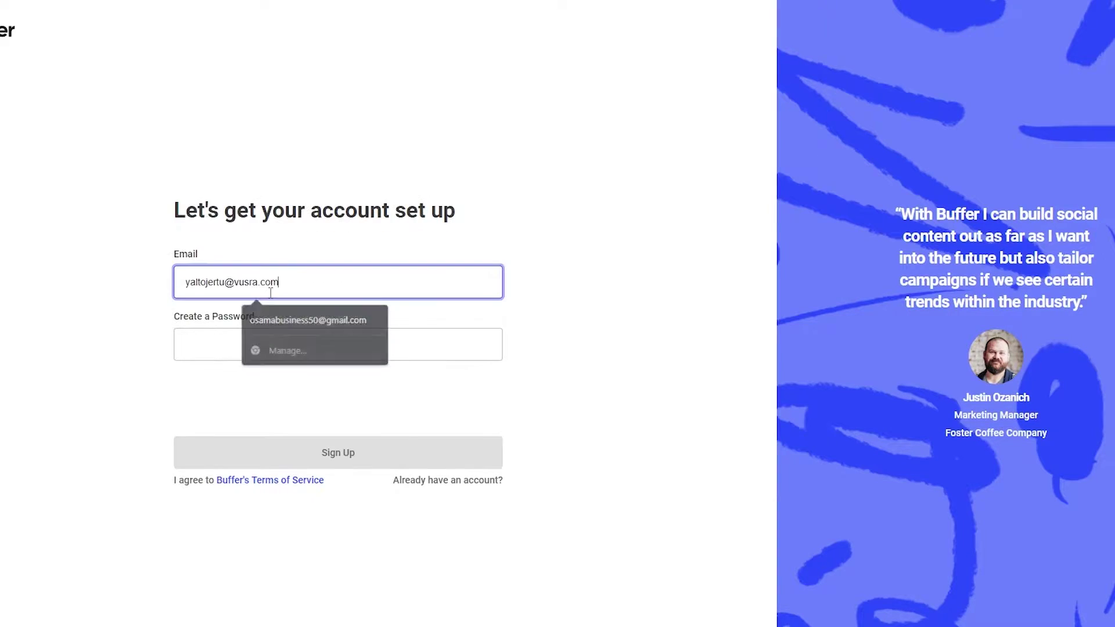
pyautogui.click(572, 219)
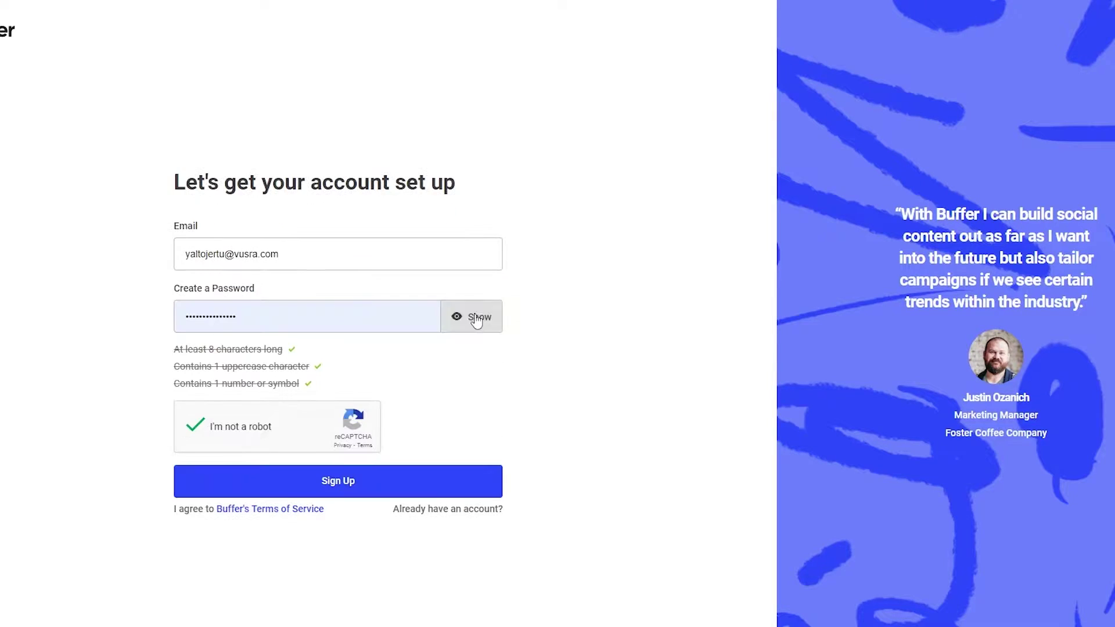
pyautogui.click(304, 489)
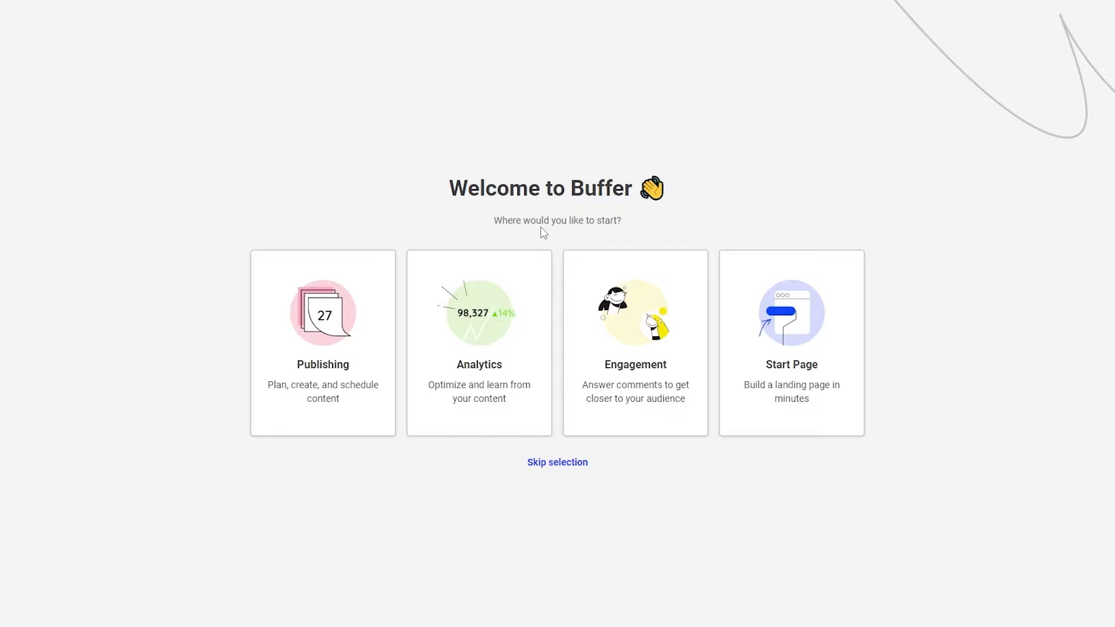
# Skip the starting-area choice and choose 'Connect later, explore first'
pyautogui.click(563, 470)
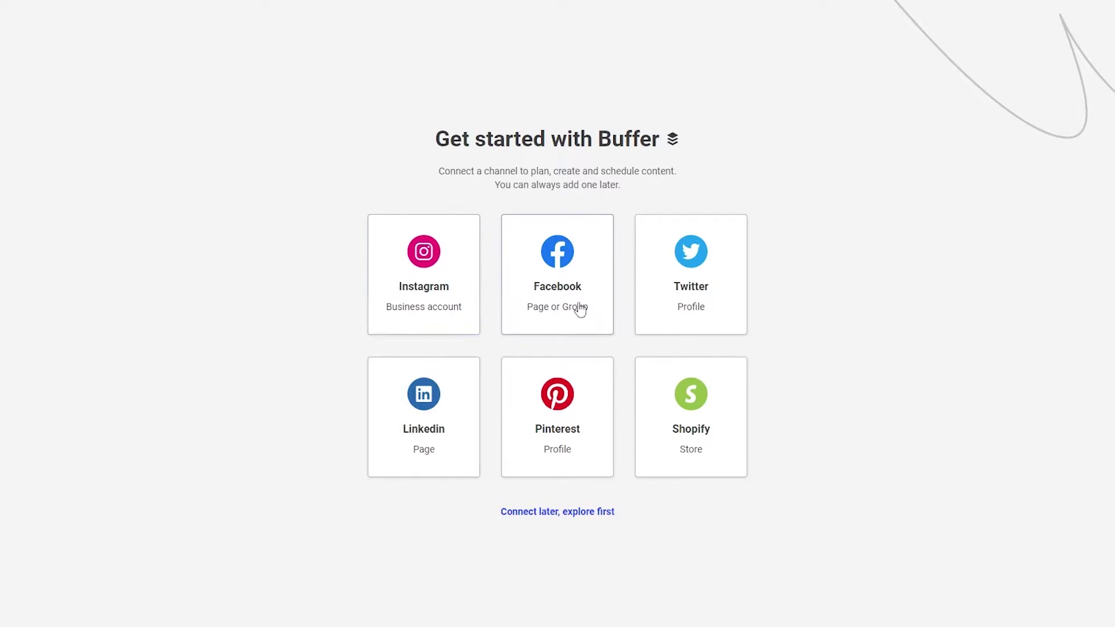
pyautogui.click(570, 524)
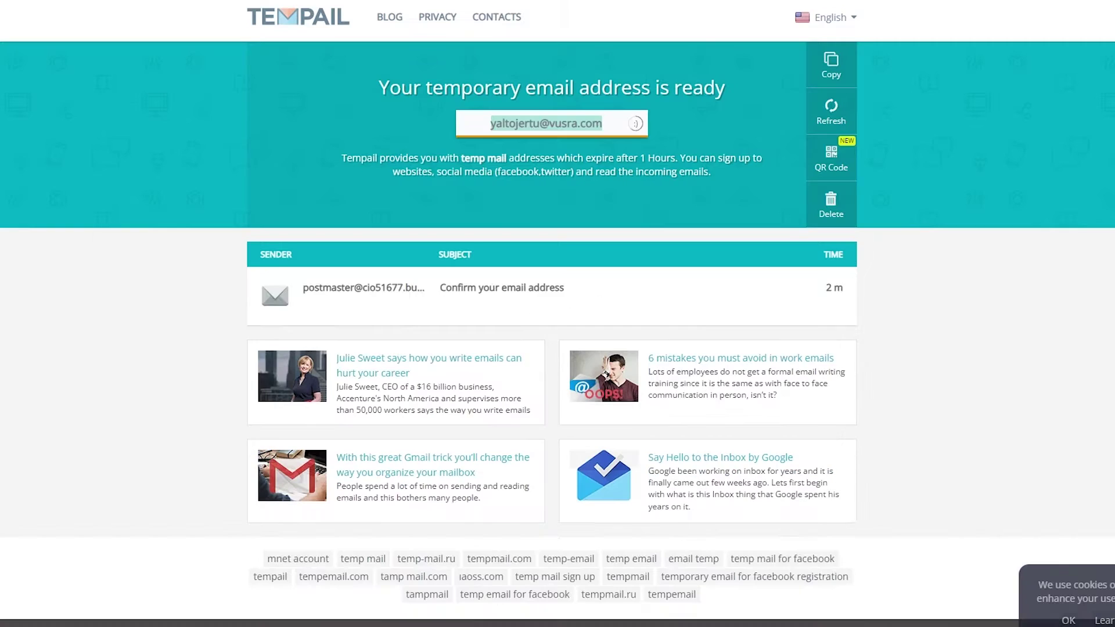
# Open Buffer's 'Confirm your email address' message in Tempail and confirm the account email
pyautogui.scroll(-1, 351, 284)
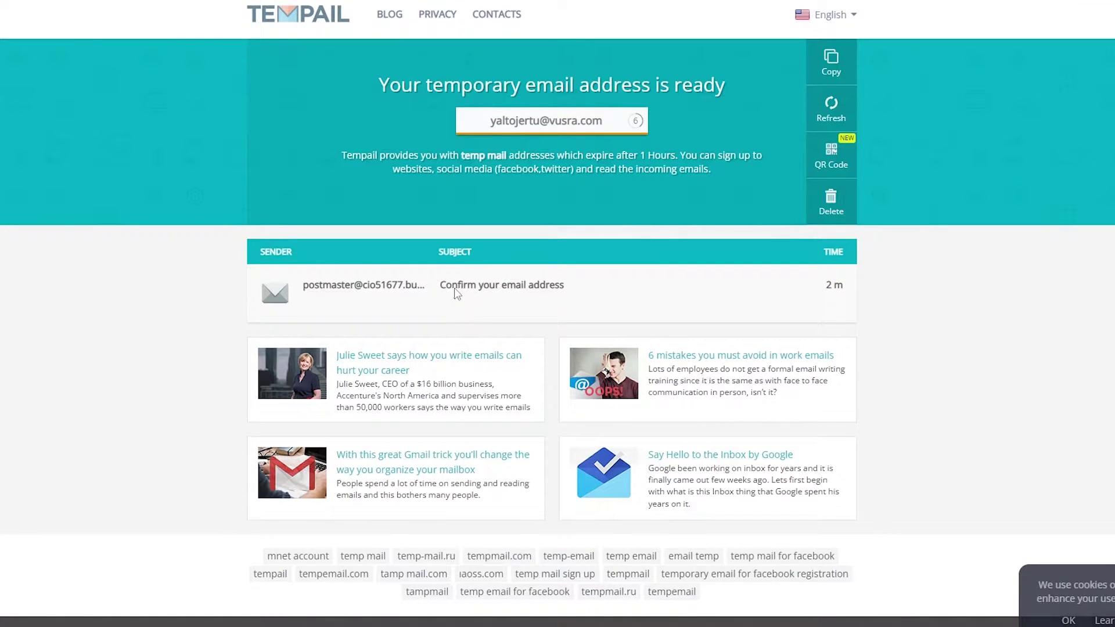
pyautogui.click(457, 295)
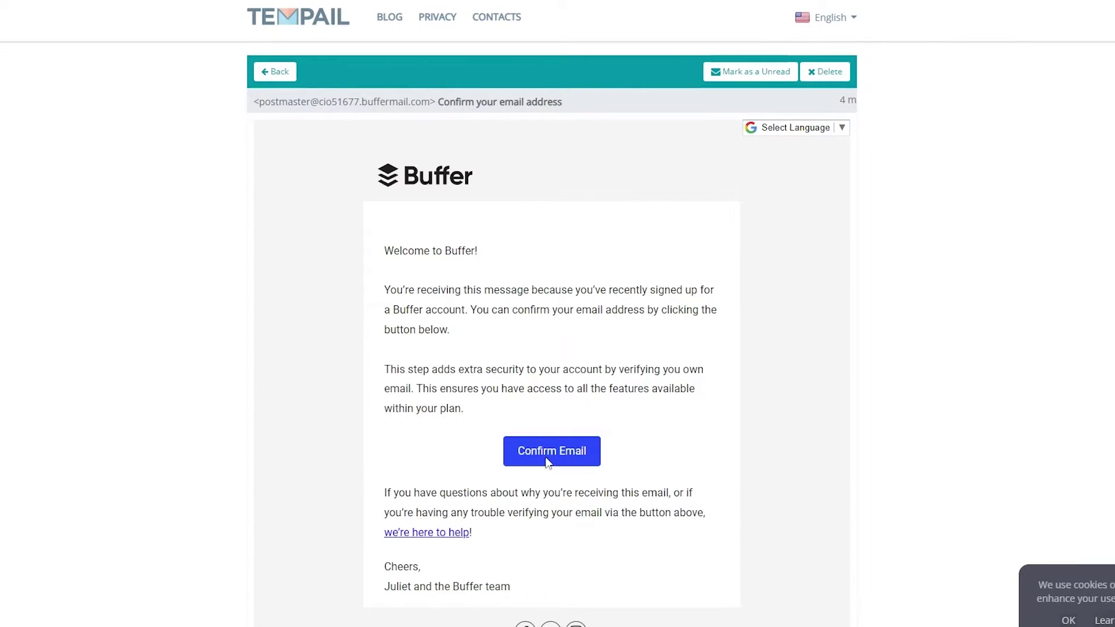
pyautogui.click(546, 455)
pyautogui.click(592, 300)
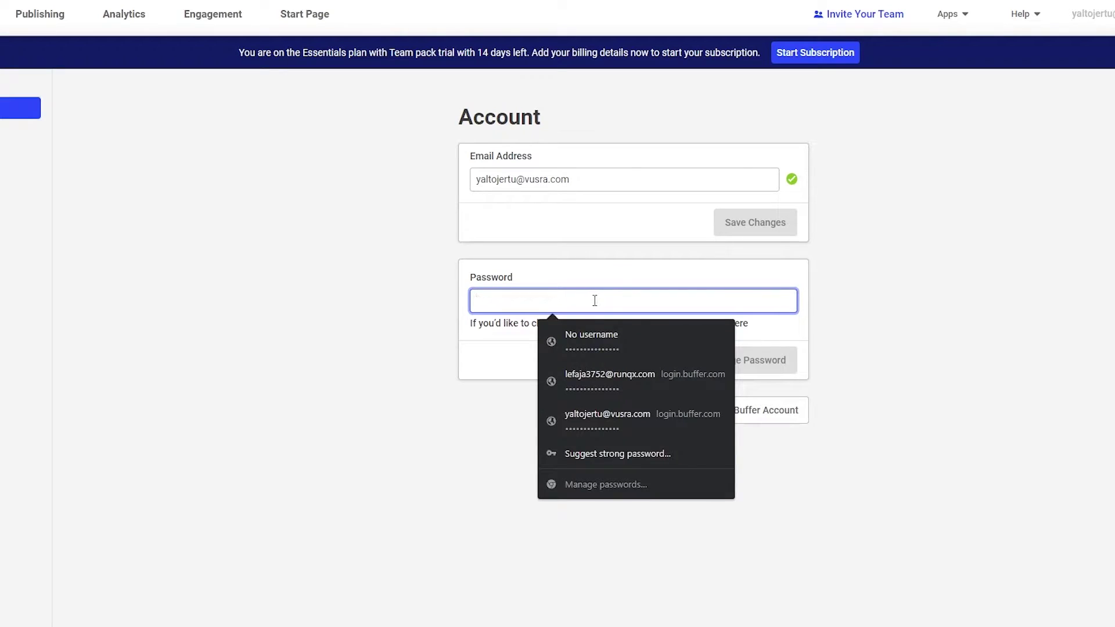
# Fill in the saved password and change the Buffer account password
pyautogui.click(608, 339)
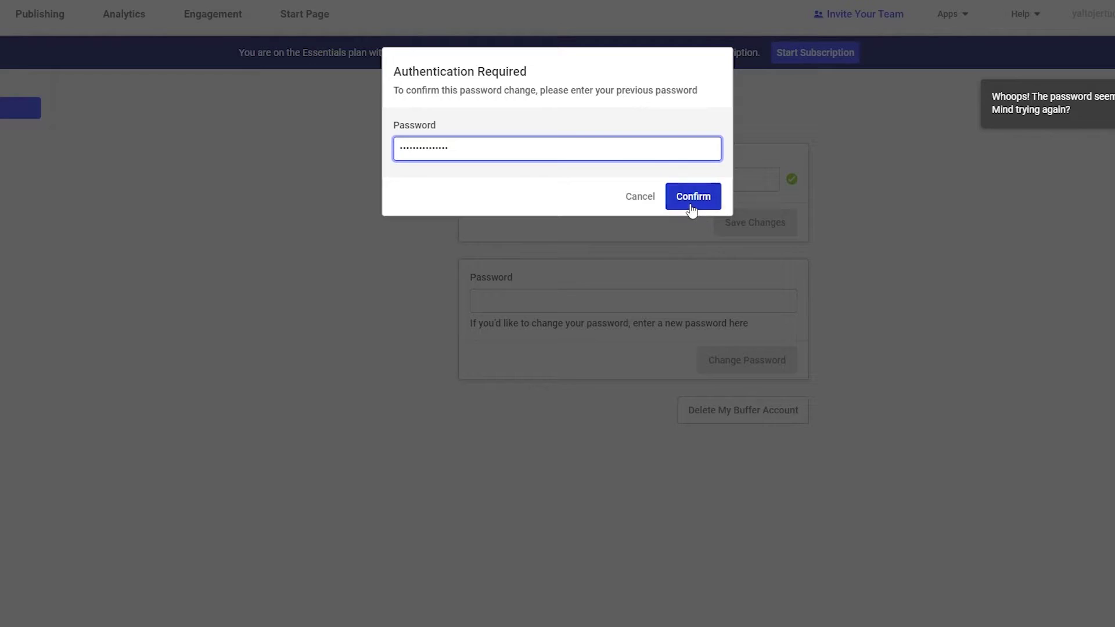
pyautogui.click(691, 196)
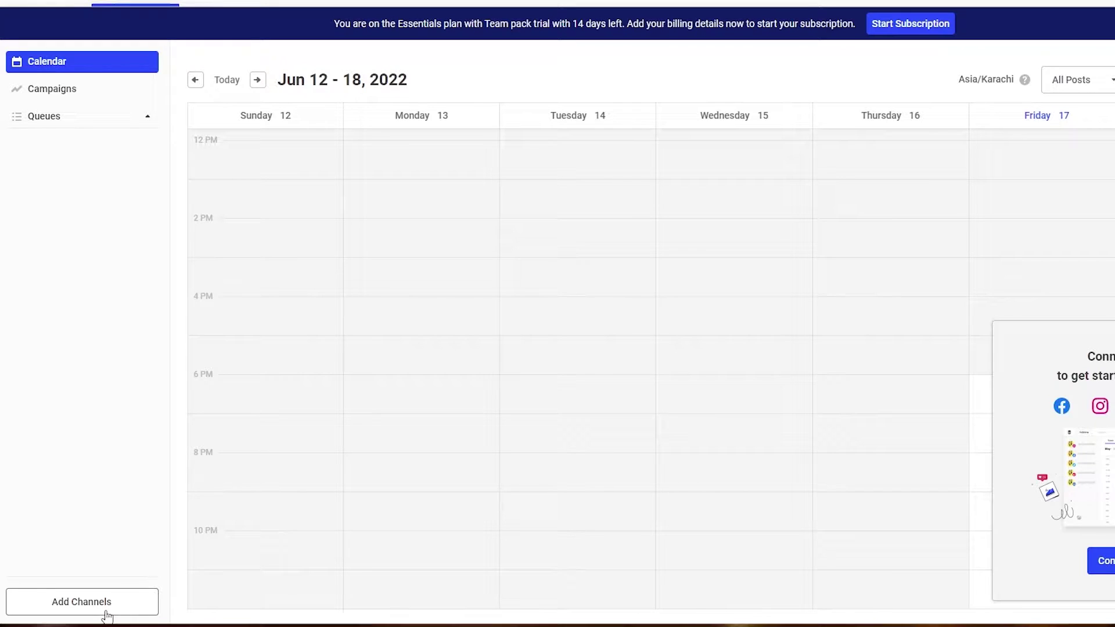
# Try starting a Facebook Page connection, then reopen the Connect a new channel page
pyautogui.click(105, 614)
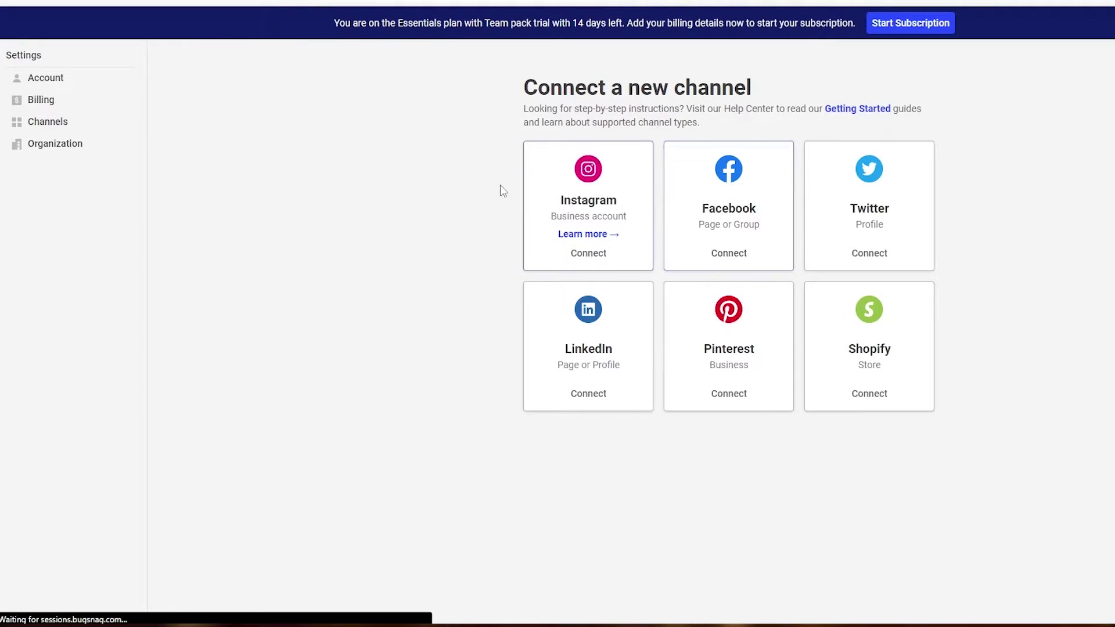
pyautogui.click(719, 219)
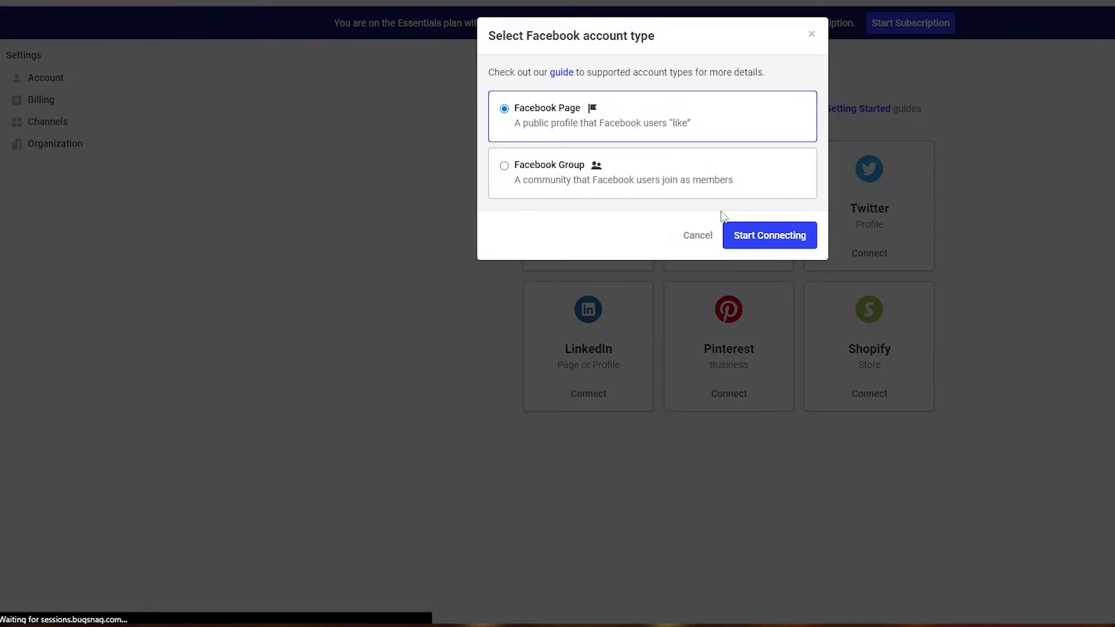
pyautogui.click(757, 251)
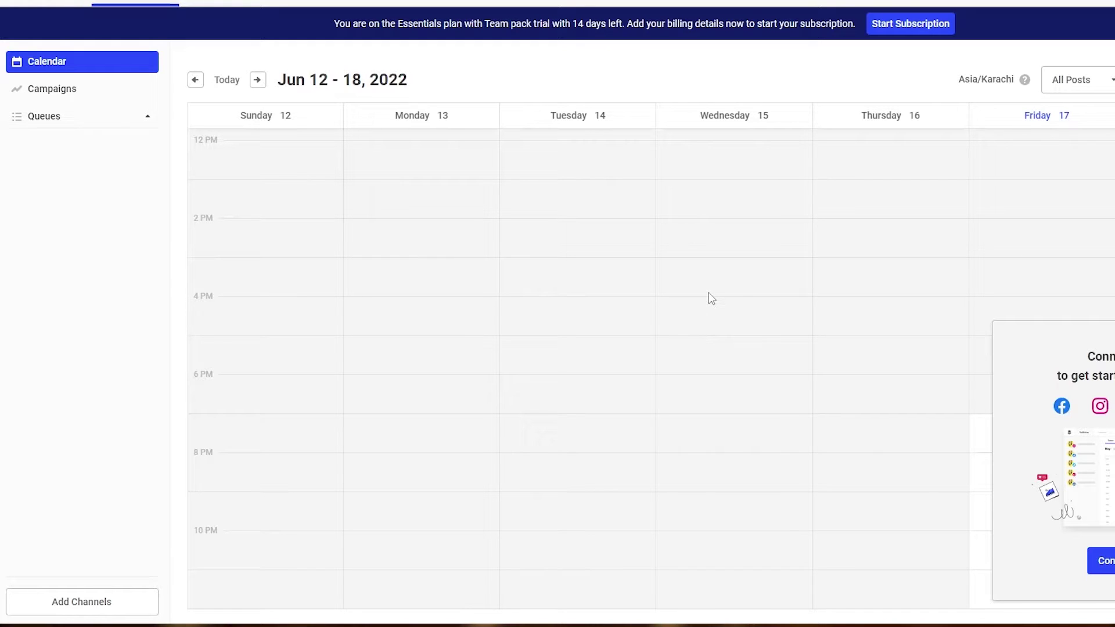
pyautogui.click(87, 606)
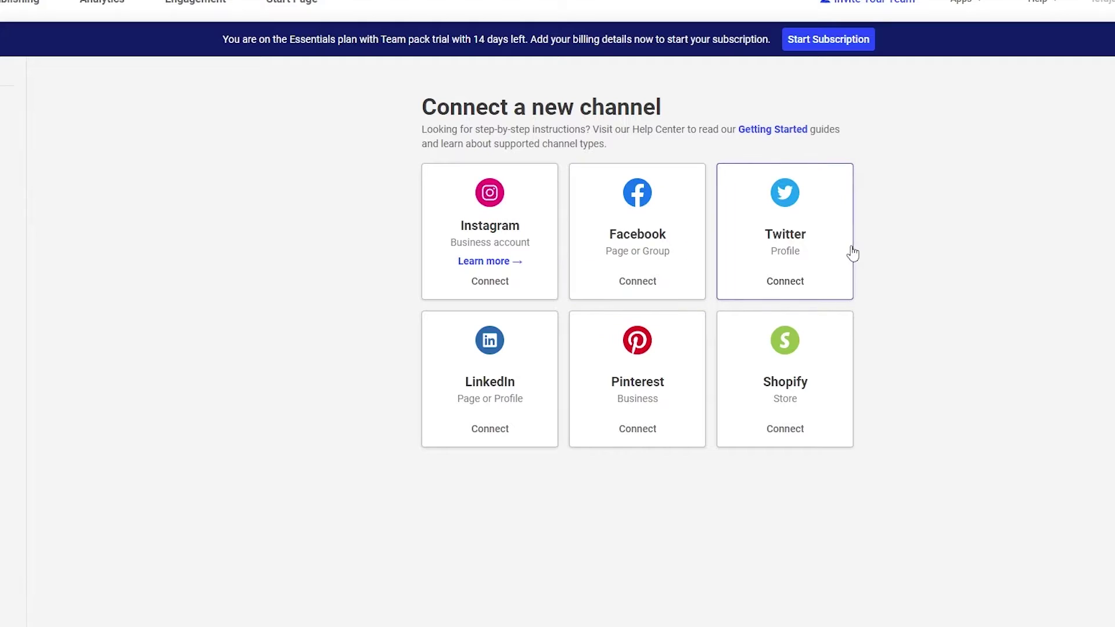
# Connect the Instagram business account through Facebook authentication, then begin adding a Facebook channel
pyautogui.click(538, 219)
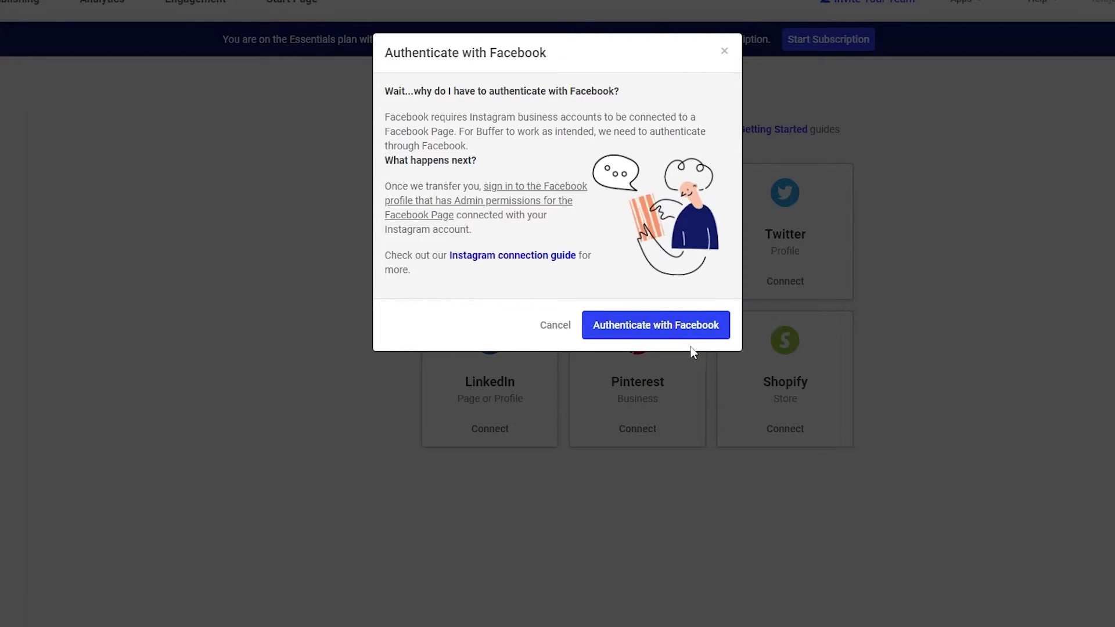
pyautogui.click(713, 324)
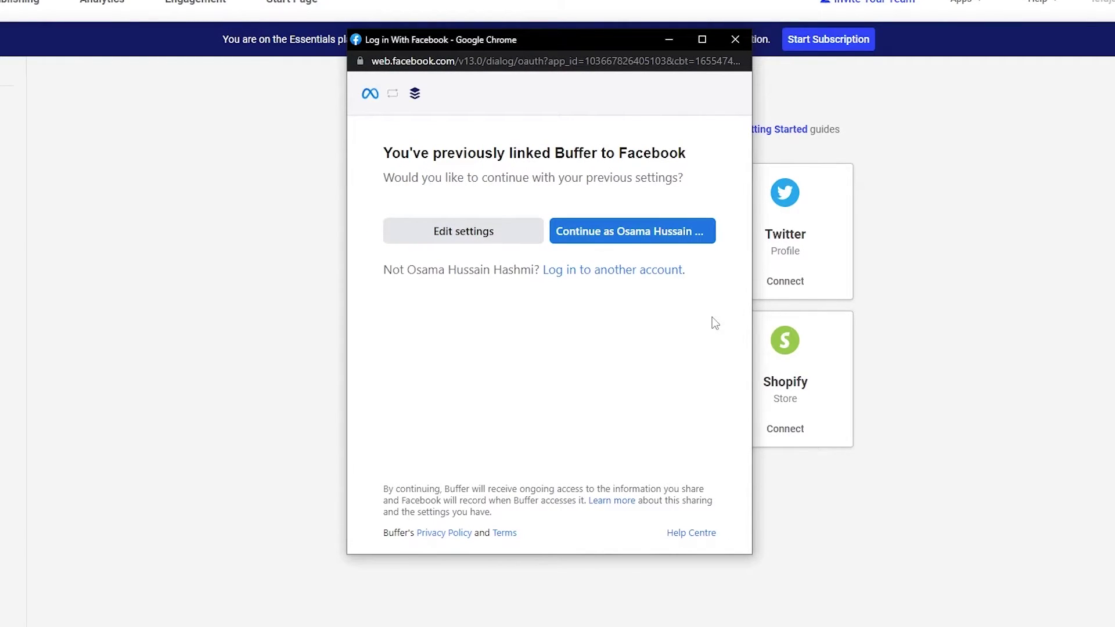
pyautogui.click(616, 238)
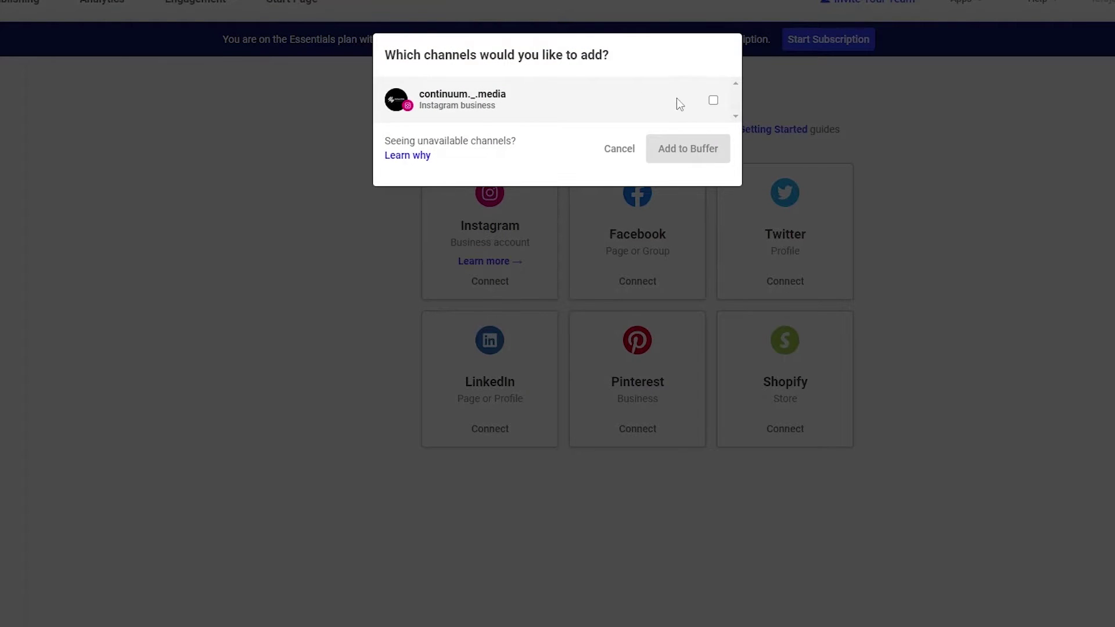
pyautogui.click(715, 103)
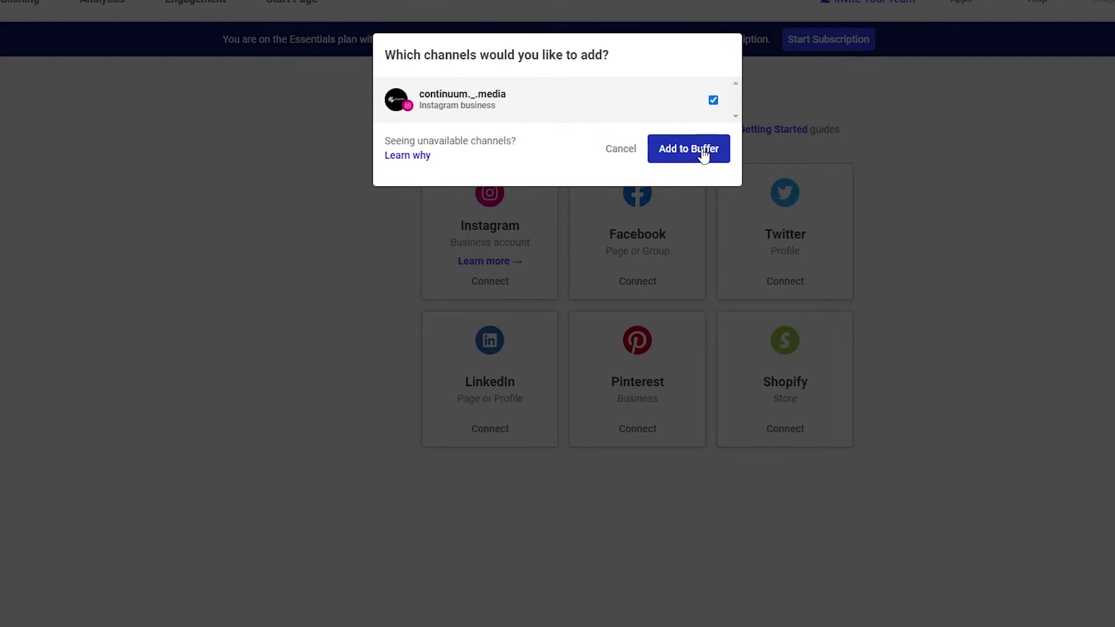
pyautogui.click(704, 151)
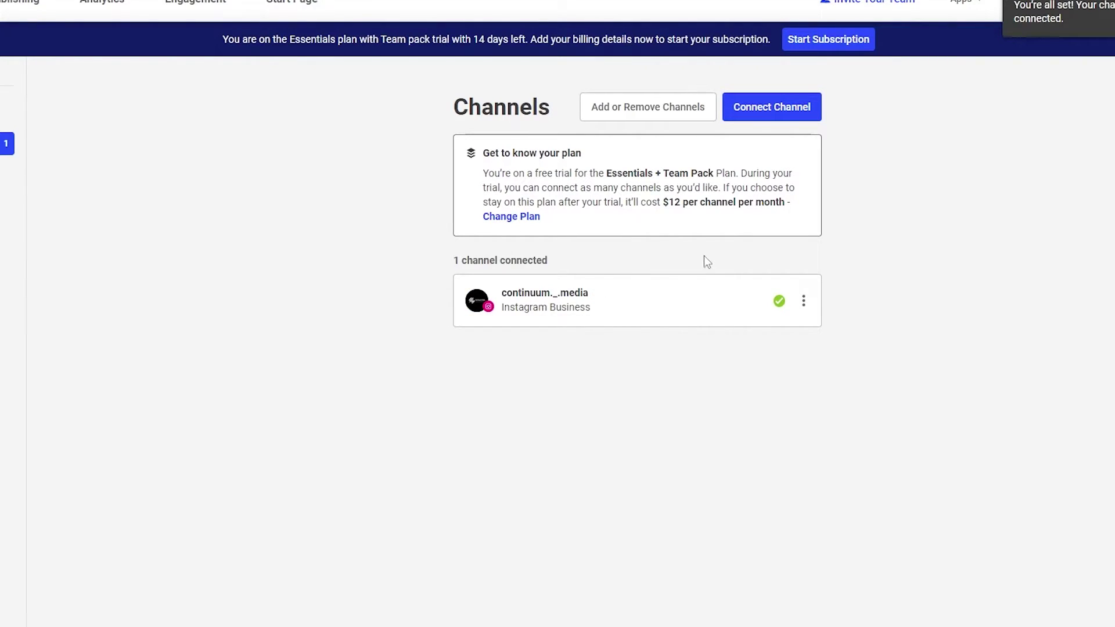
pyautogui.click(803, 110)
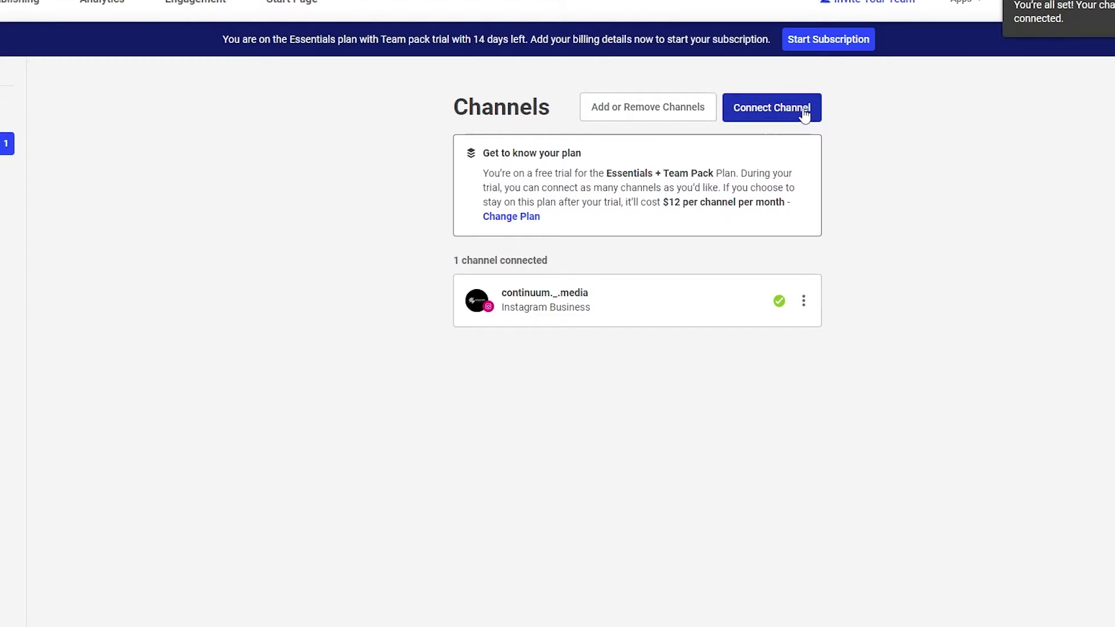
pyautogui.click(643, 254)
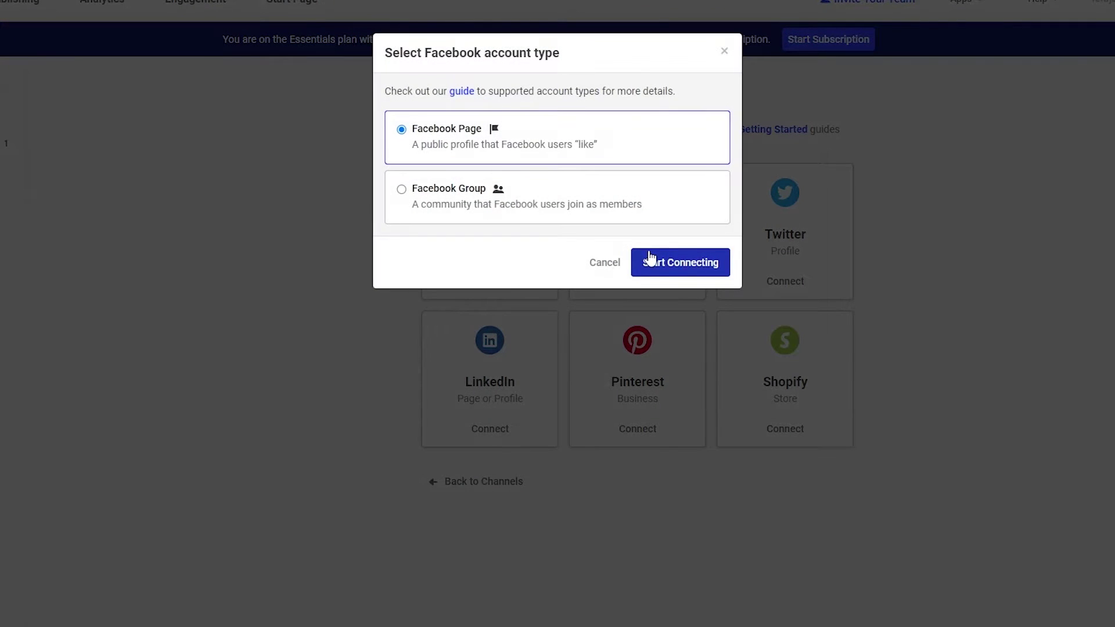
# Add the Facebook Page to Buffer as a second channel and begin connecting a Twitter profile
pyautogui.click(643, 257)
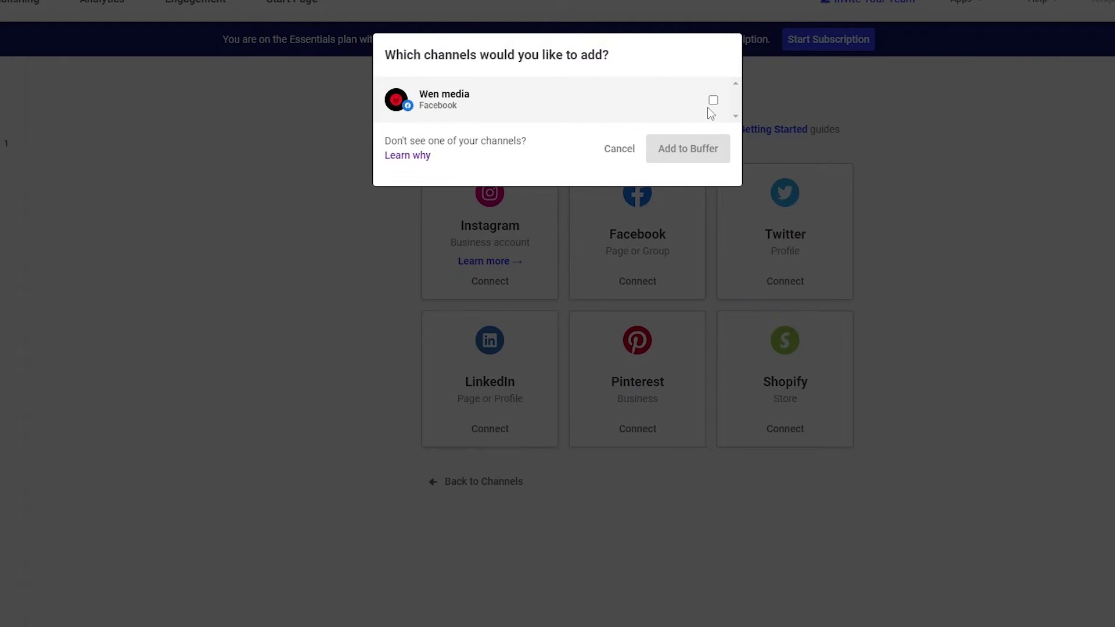
pyautogui.click(713, 100)
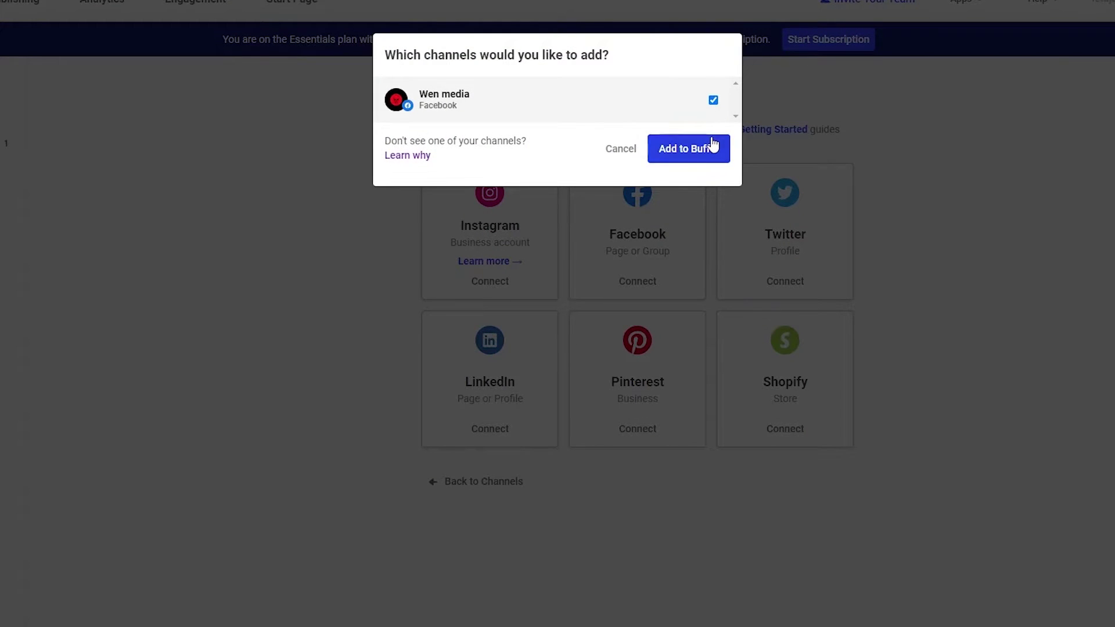
pyautogui.click(704, 148)
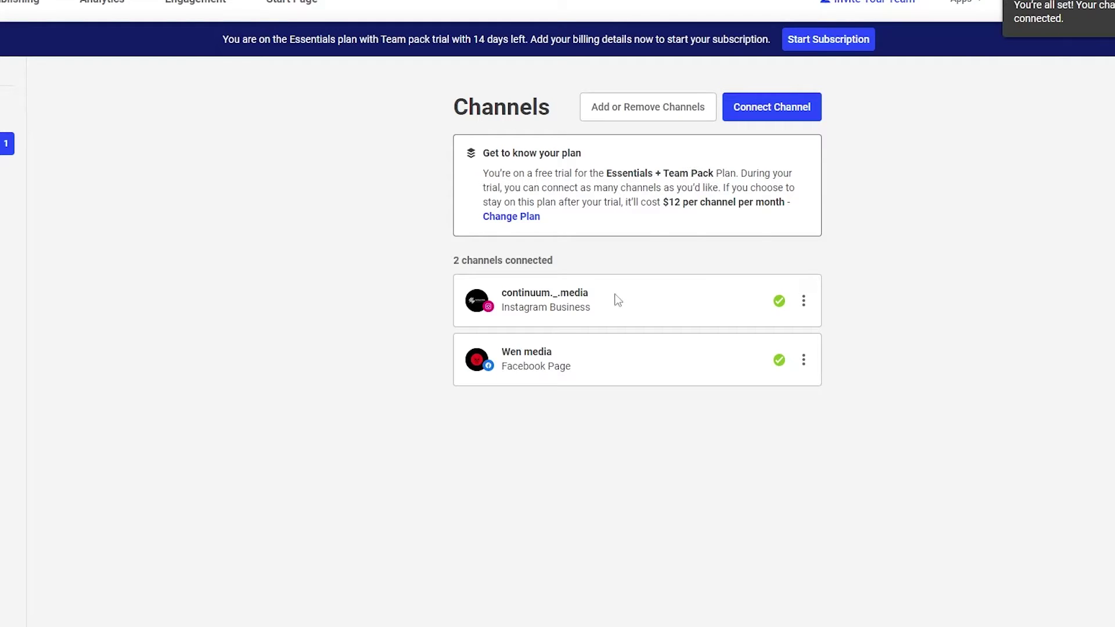
pyautogui.click(772, 110)
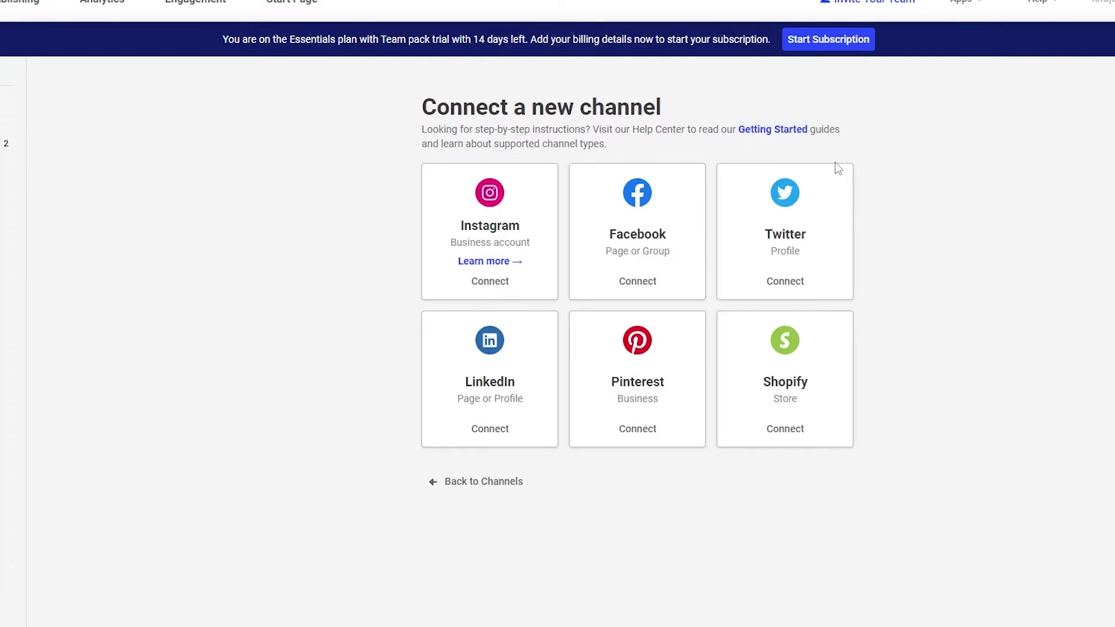
pyautogui.click(814, 218)
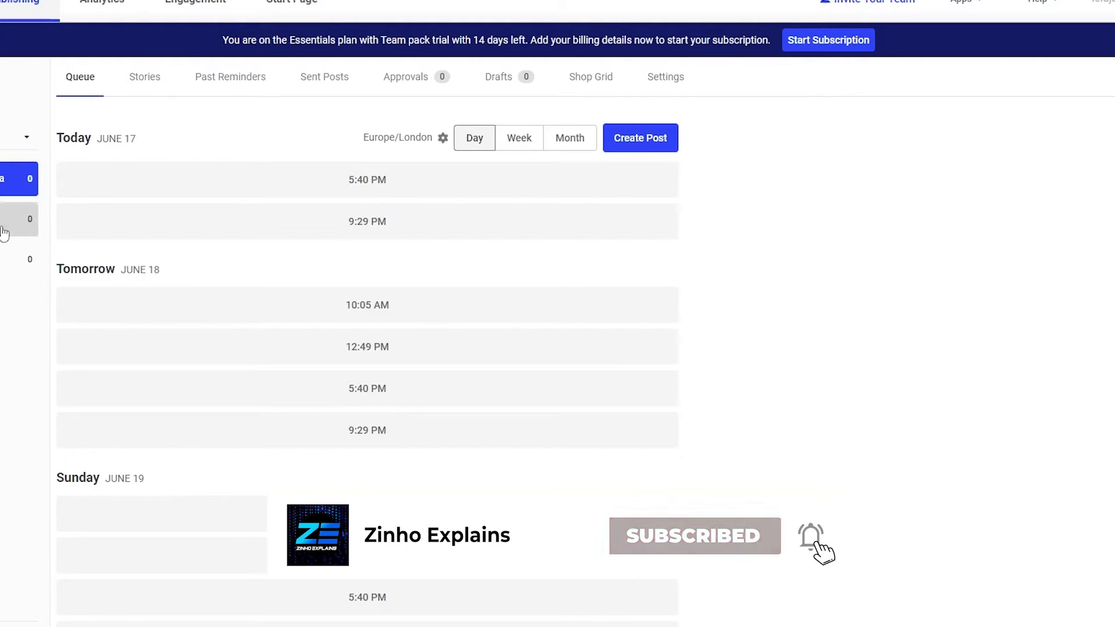
# Scroll the queue's empty daily slots at 10:05 AM, 12:49 PM, 5:40 PM and 9:29 PM
pyautogui.scroll(-10, 371, 349)
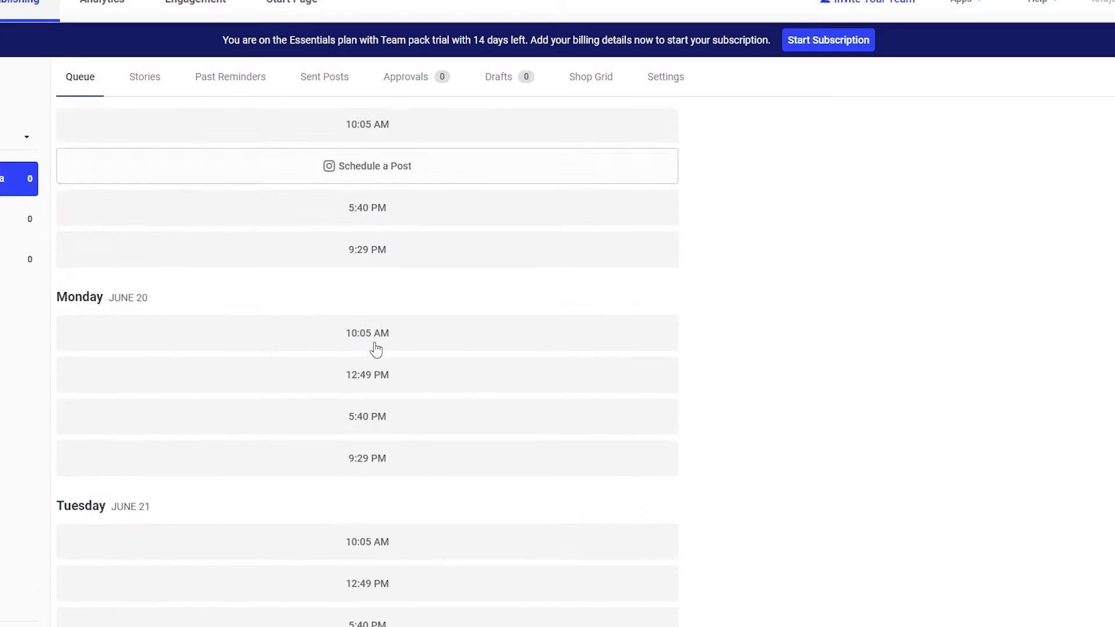
pyautogui.scroll(3, 374, 347)
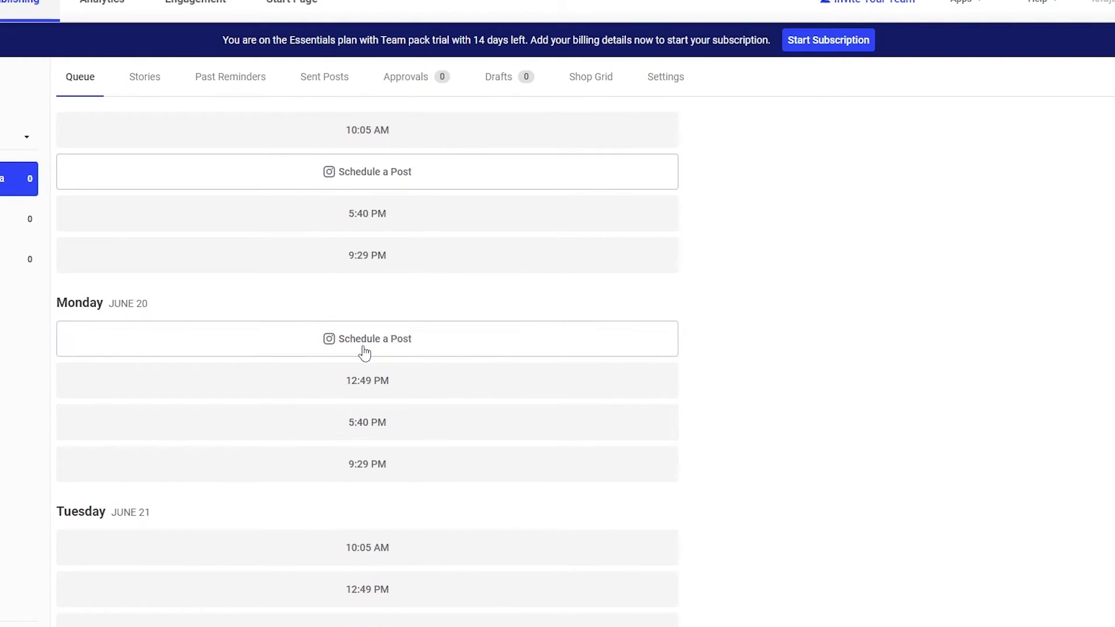
pyautogui.scroll(6, 385, 346)
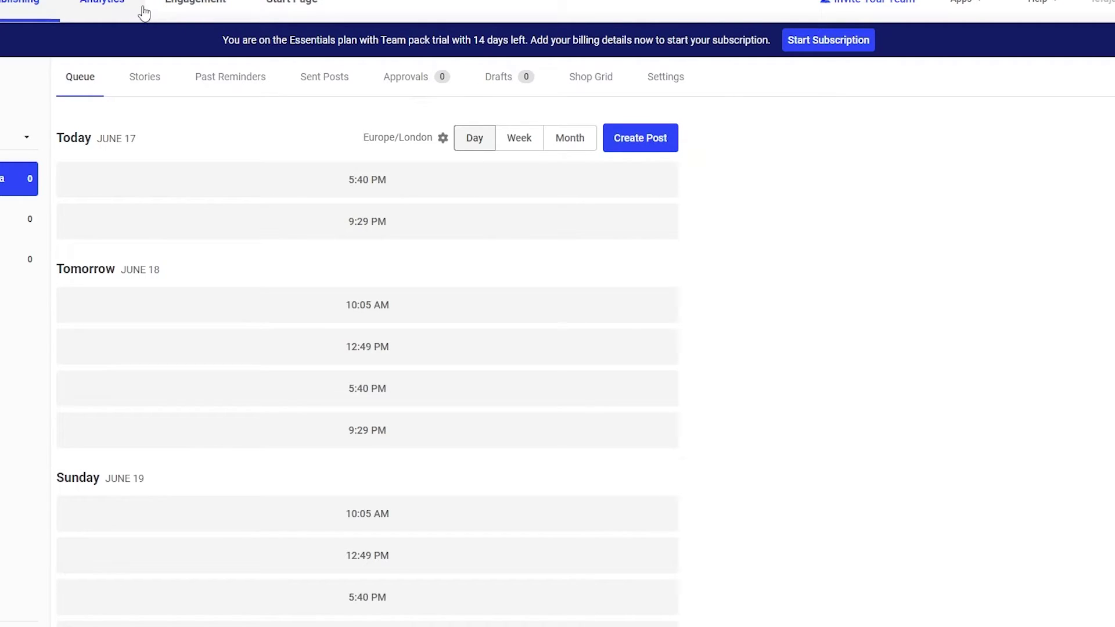
# Open the Analytics overview and scroll through its audience figures, totalling 5
pyautogui.click(107, 12)
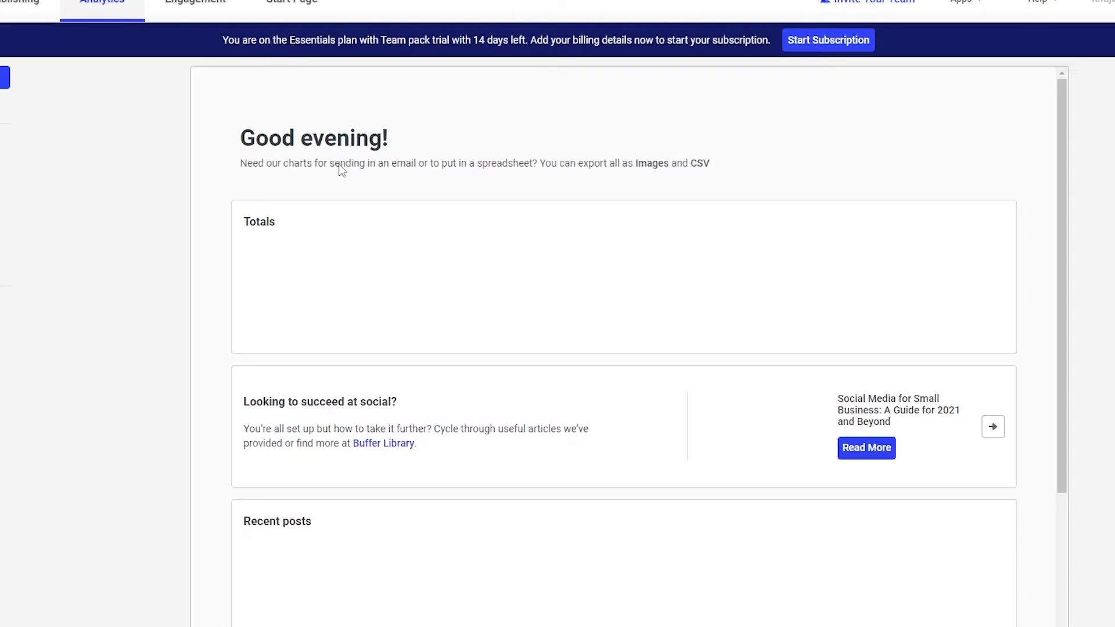
pyautogui.scroll(-2, 433, 224)
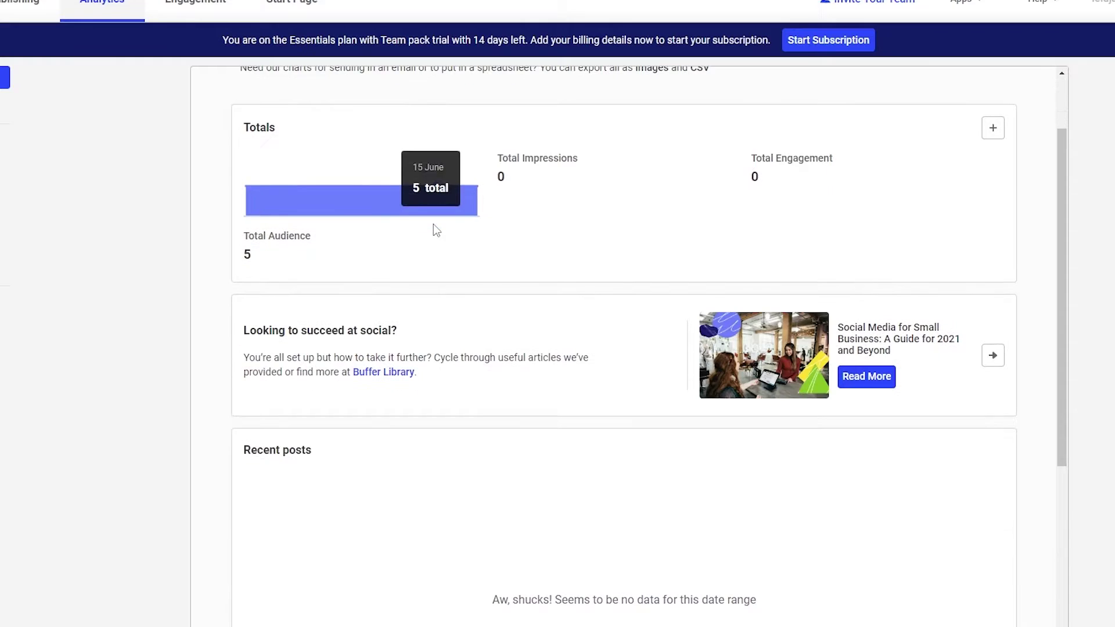
pyautogui.scroll(-2, 428, 224)
pyautogui.scroll(4, 428, 225)
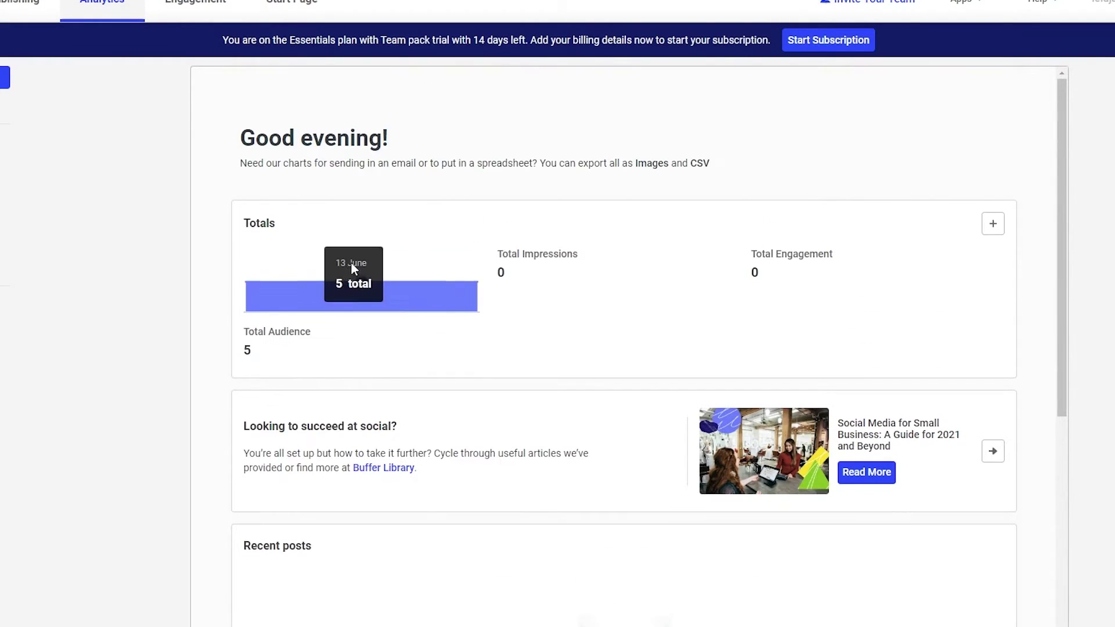
pyautogui.scroll(-2, 427, 308)
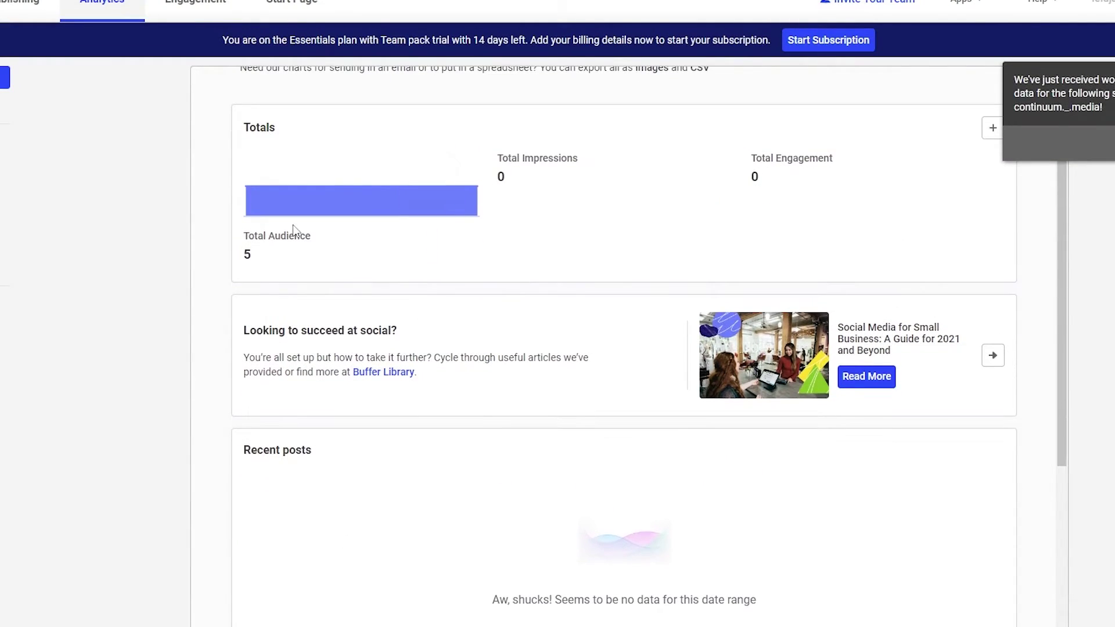
pyautogui.scroll(-8, 500, 210)
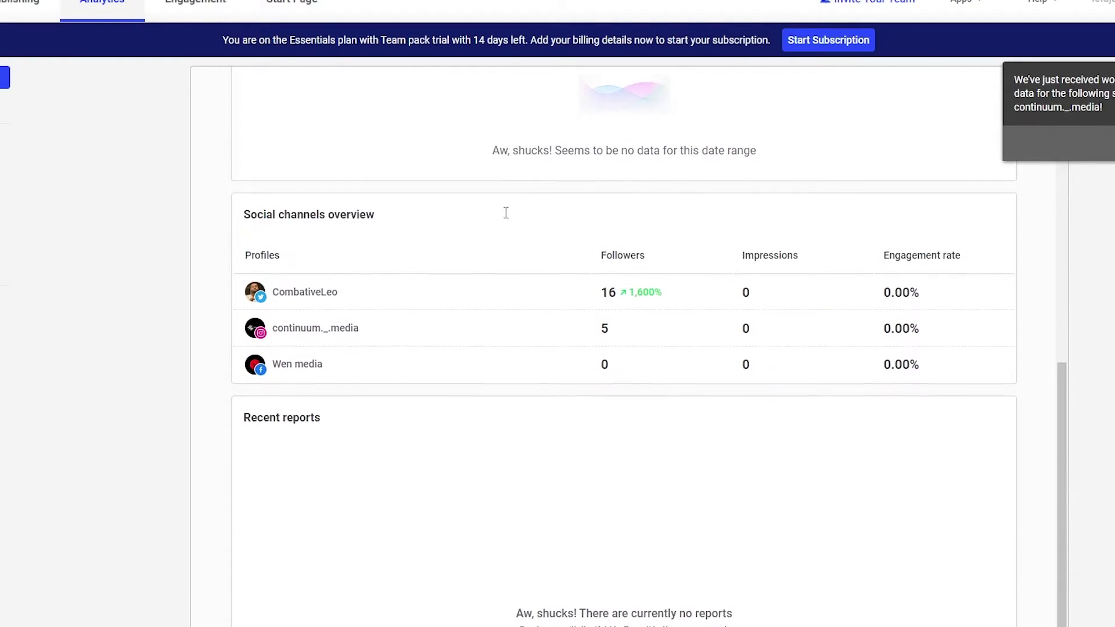
# Inspect the Followers table, then switch to the Engagement section
pyautogui.moveTo(599, 258); pyautogui.dragTo(659, 254)
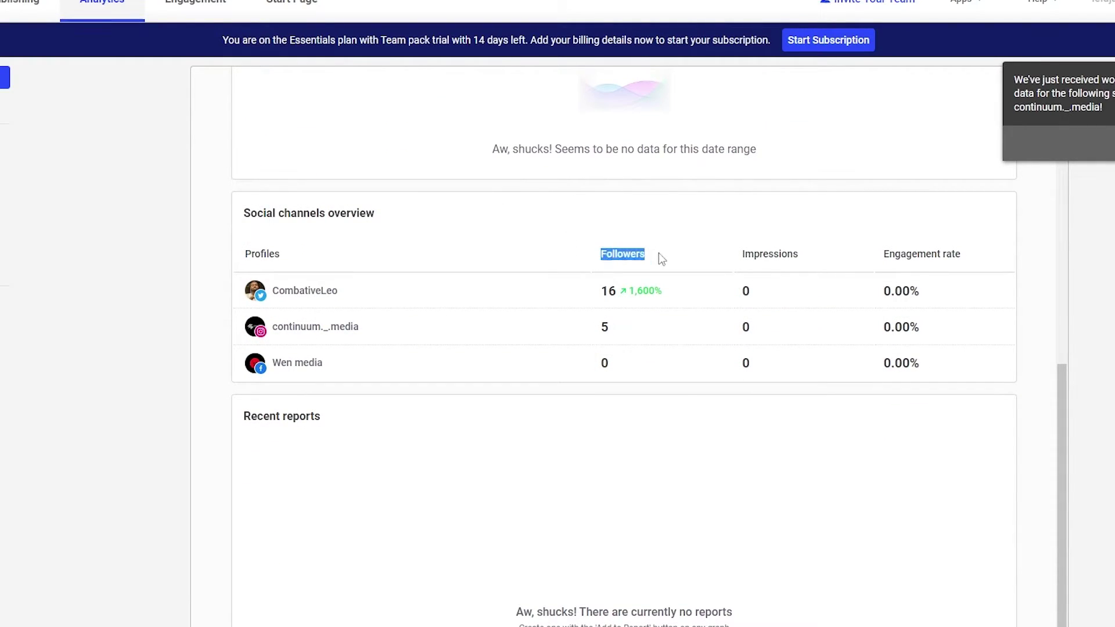
pyautogui.click(605, 324)
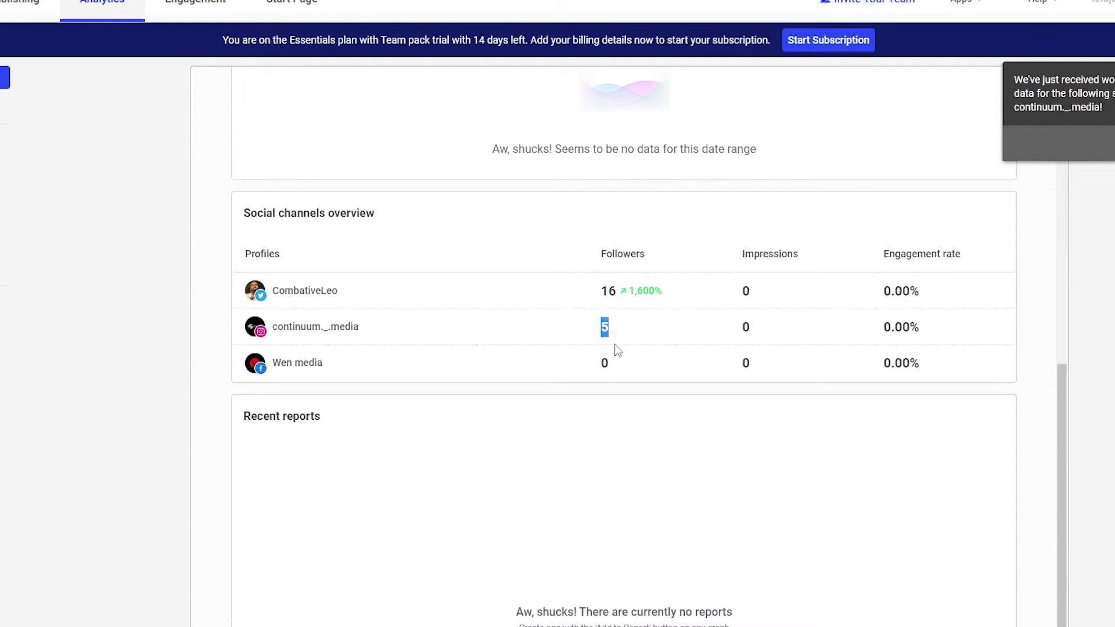
pyautogui.click(603, 365)
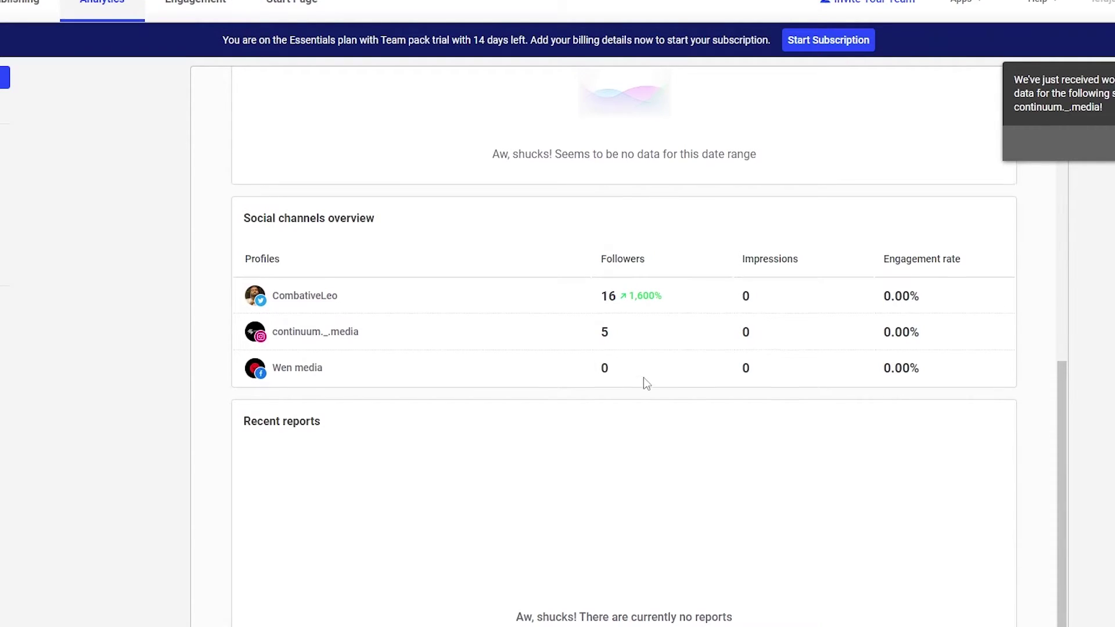
pyautogui.scroll(5, 1103, 150)
pyautogui.scroll(3, 749, 417)
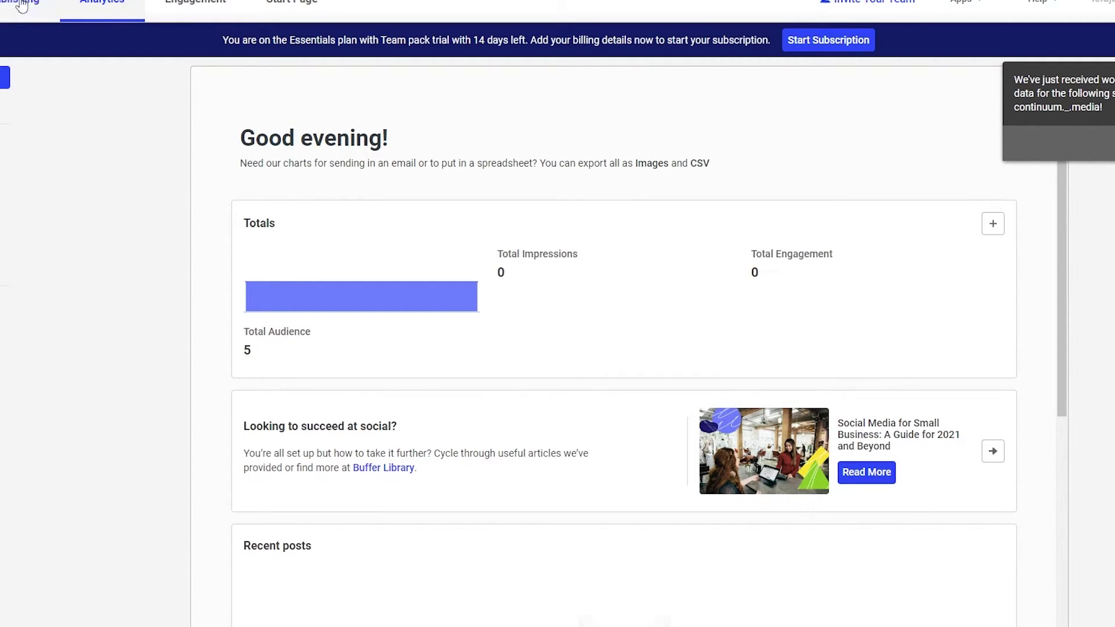
pyautogui.click(188, 9)
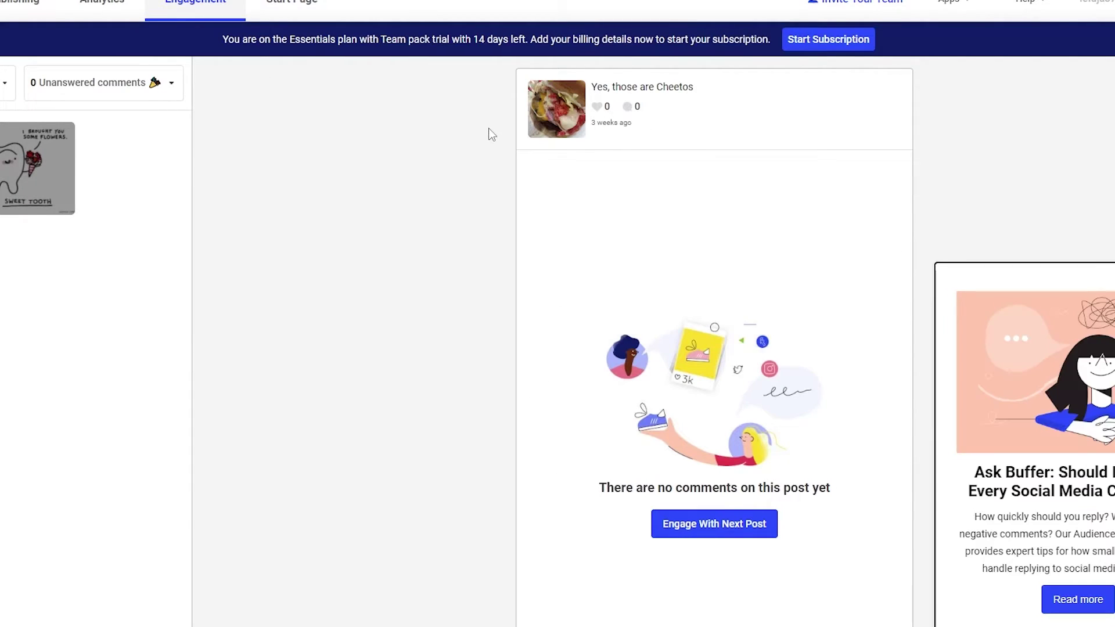
# Leave the Cheetos post's Engagement view for the Start Page builder
pyautogui.scroll(-1, 454, 141)
pyautogui.scroll(1, 454, 141)
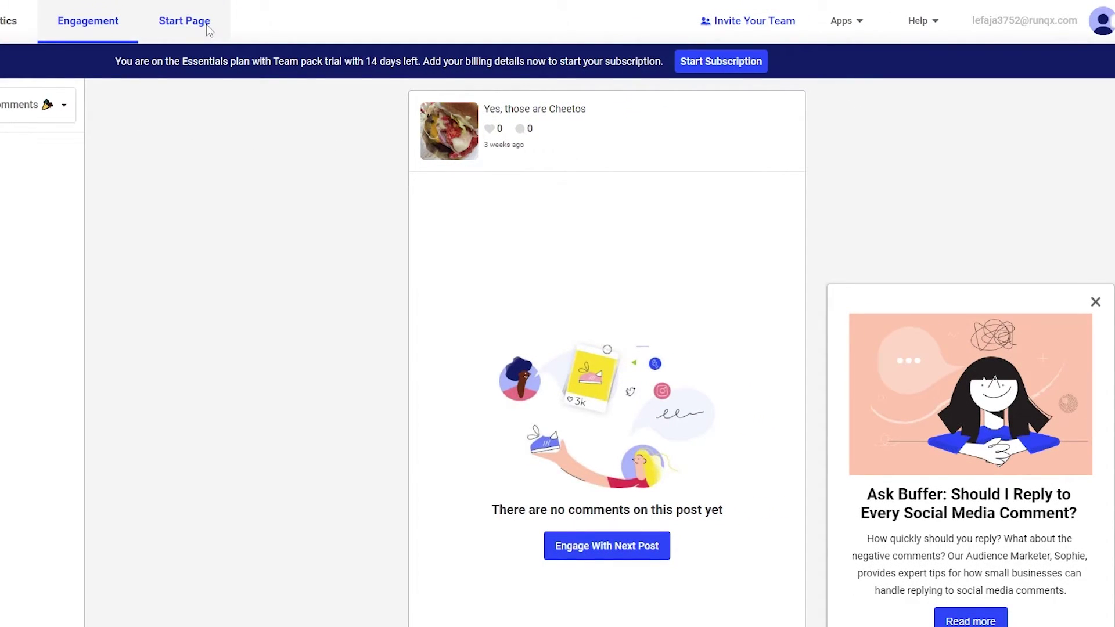
pyautogui.click(207, 24)
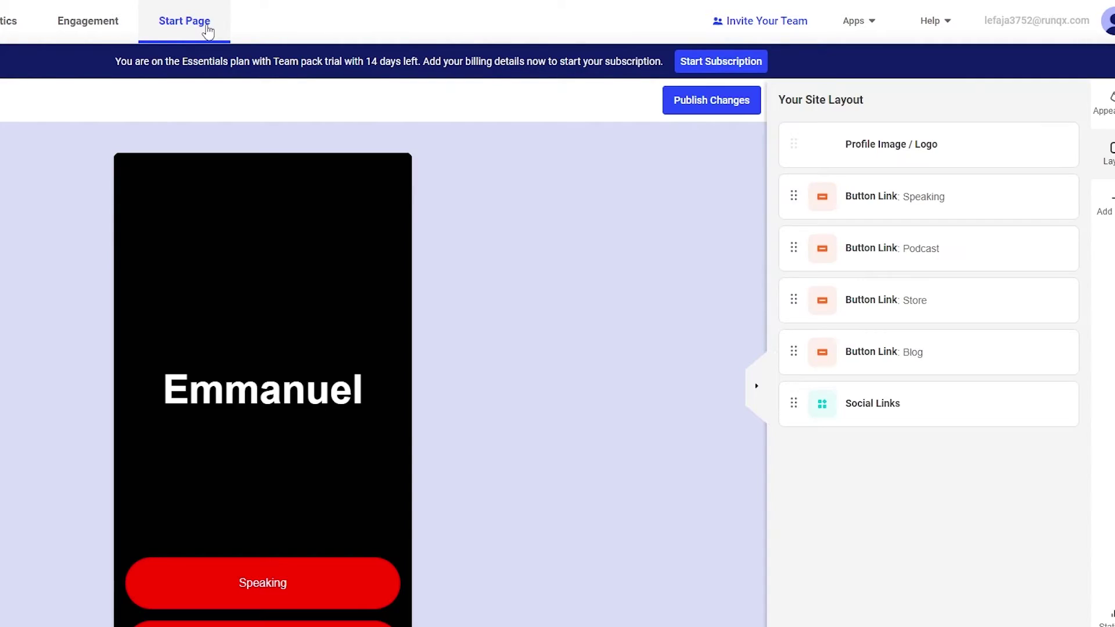
# Review the phone preview, then open Edit Header for the profile image and business name
pyautogui.scroll(-3, 270, 352)
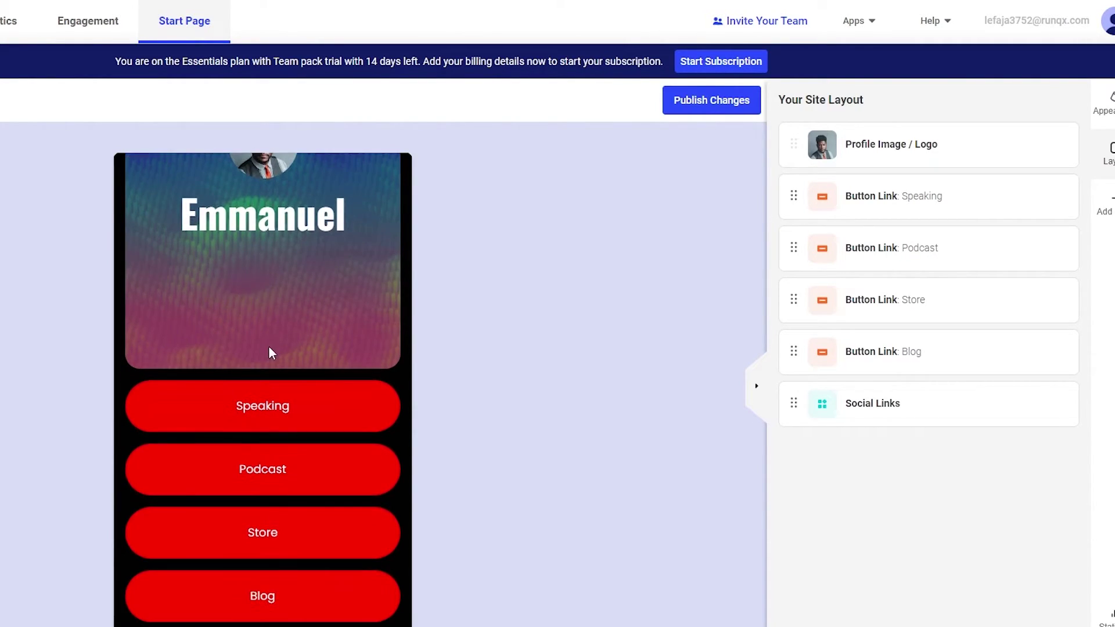
pyautogui.scroll(3, 265, 341)
pyautogui.scroll(-3, 302, 325)
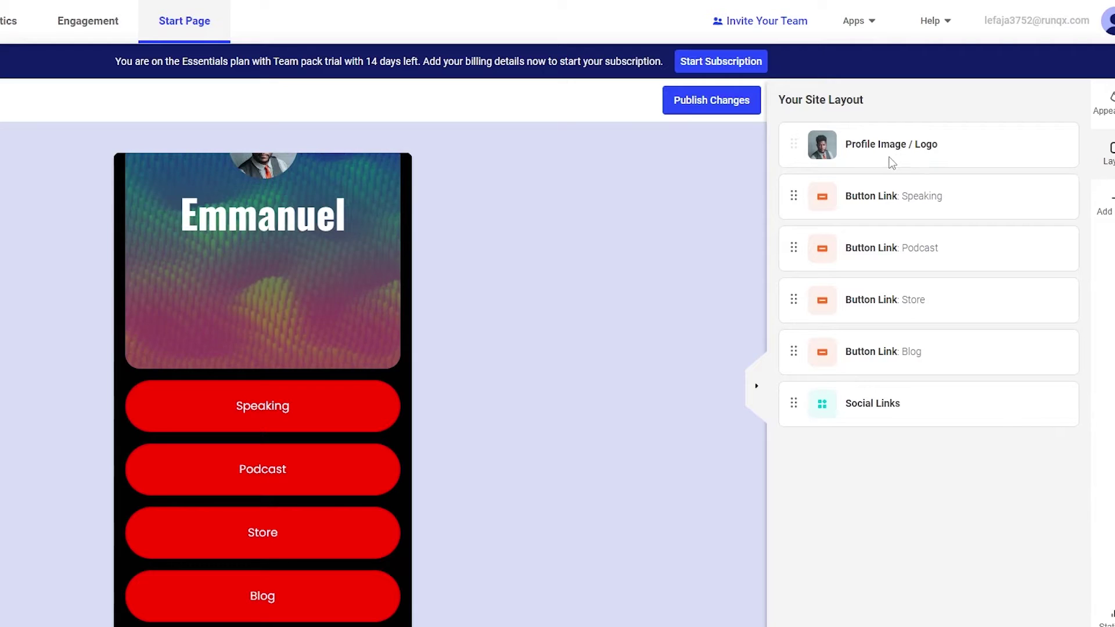
pyautogui.click(888, 161)
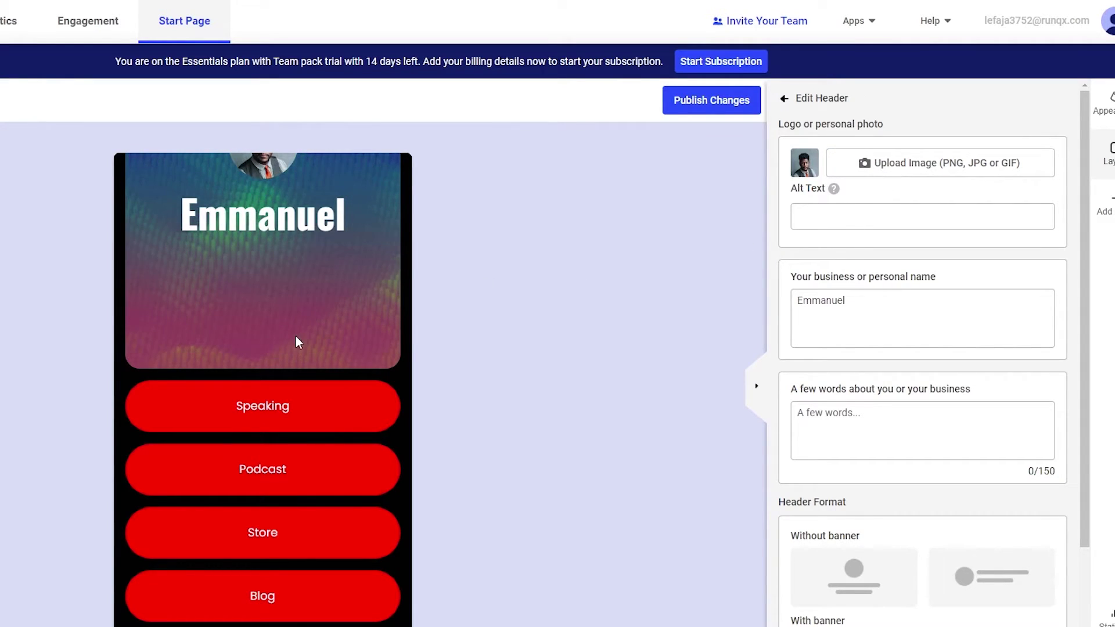
# Choose the banner-on-top header with the photo below, and open the Giphy banner picker
pyautogui.scroll(3, 296, 341)
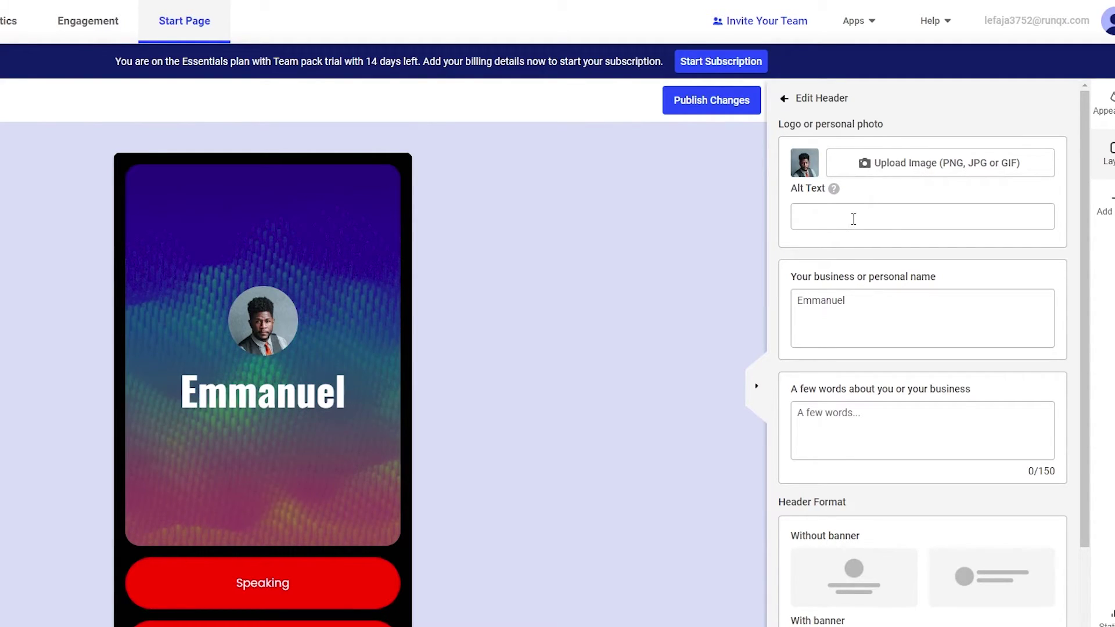
pyautogui.scroll(-2, 859, 243)
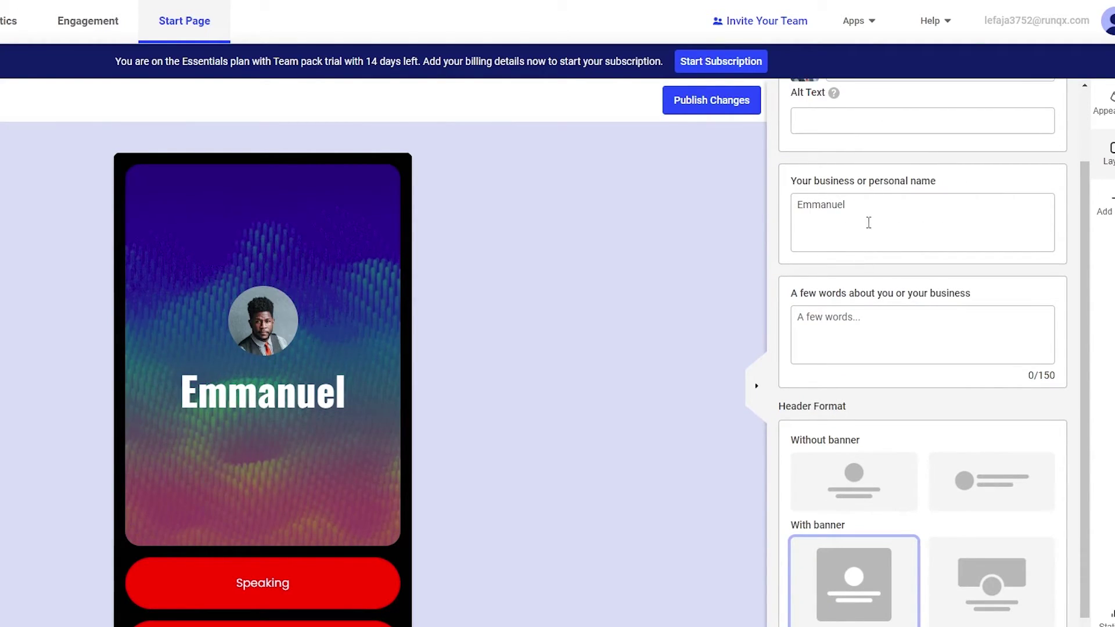
pyautogui.scroll(-2, 871, 226)
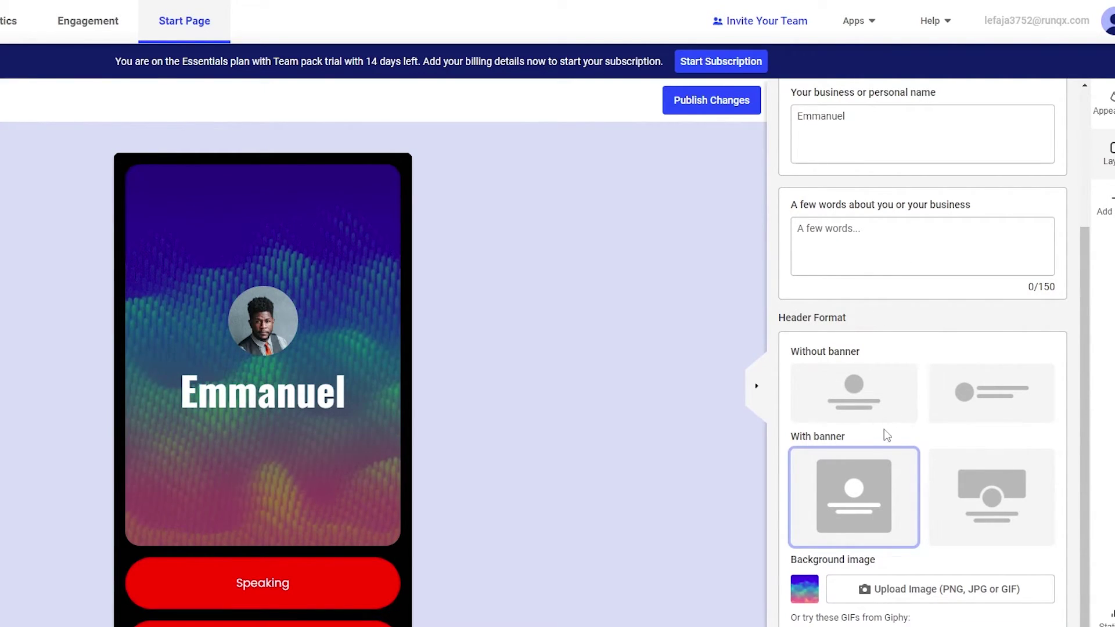
pyautogui.click(851, 406)
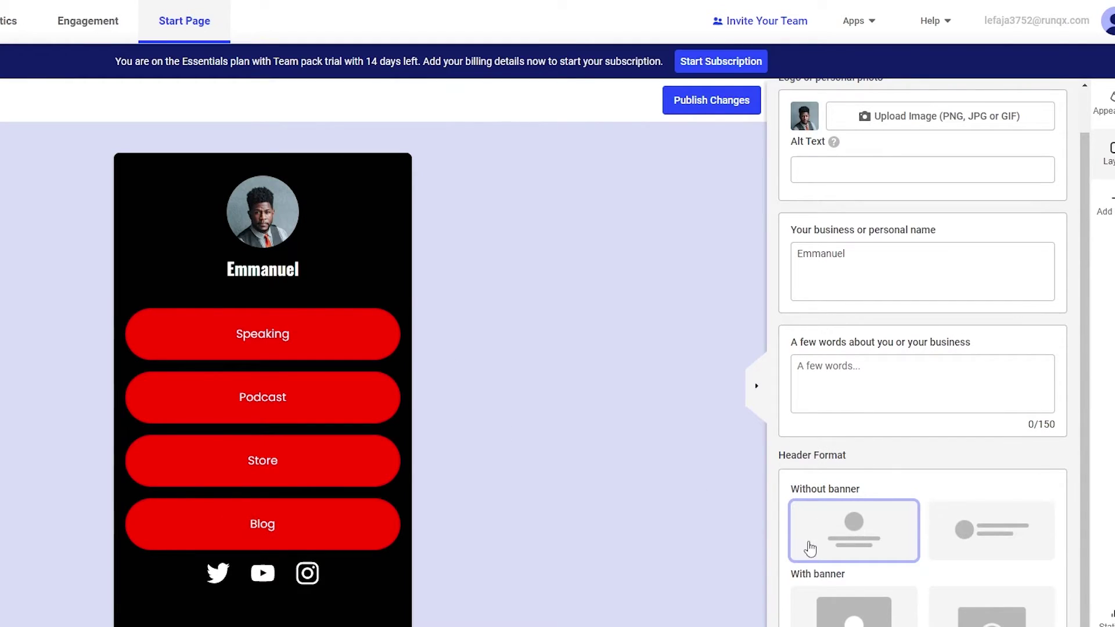
pyautogui.click(991, 554)
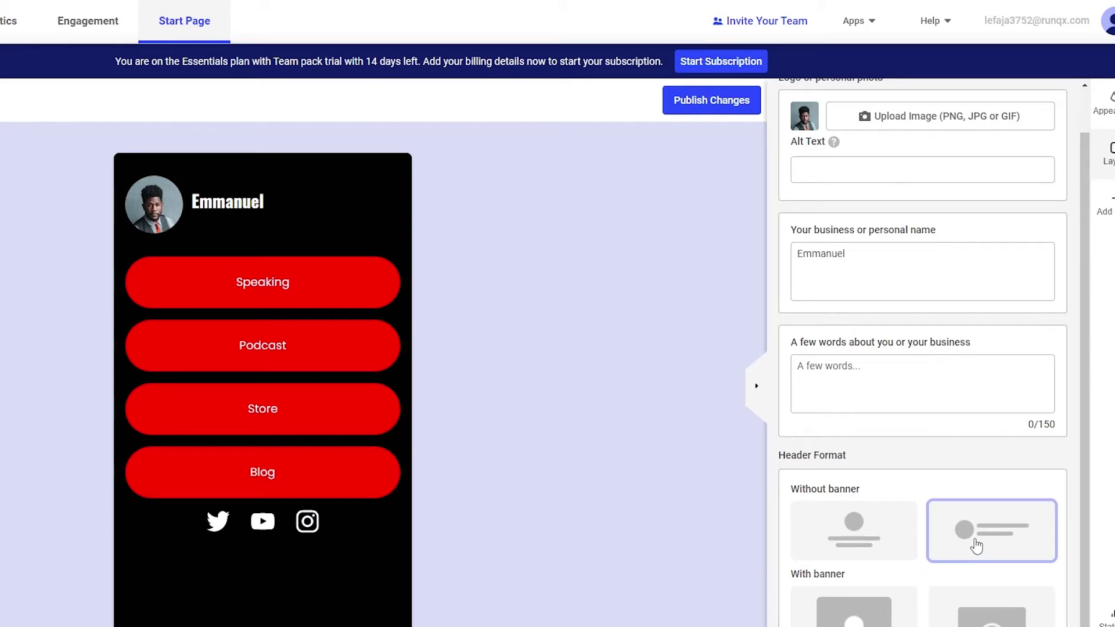
pyautogui.click(886, 606)
pyautogui.scroll(-2, 915, 579)
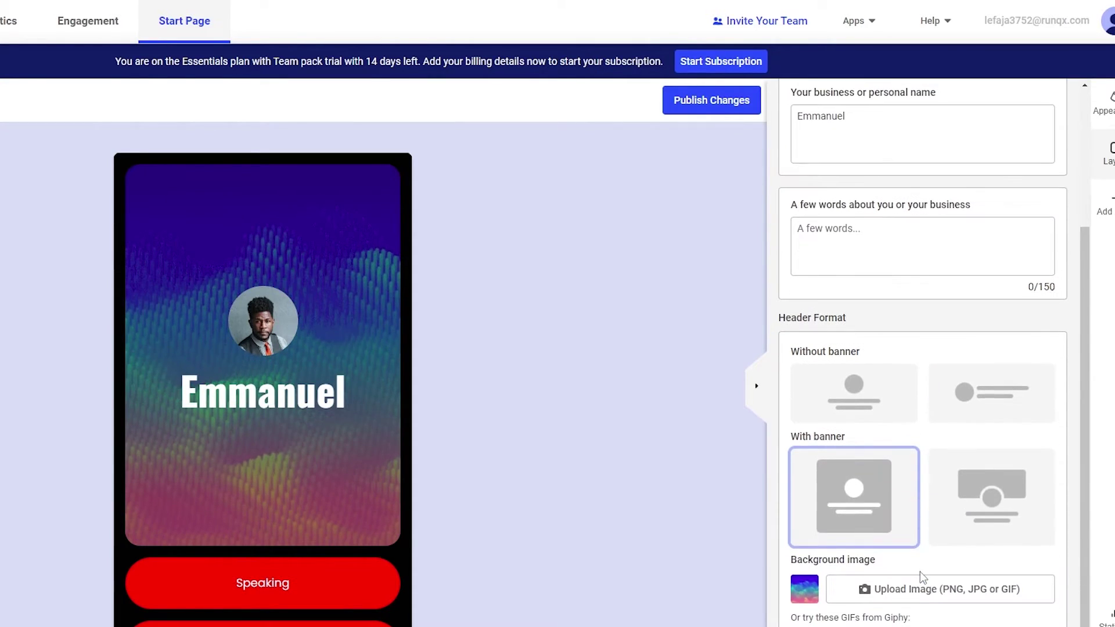
pyautogui.click(975, 521)
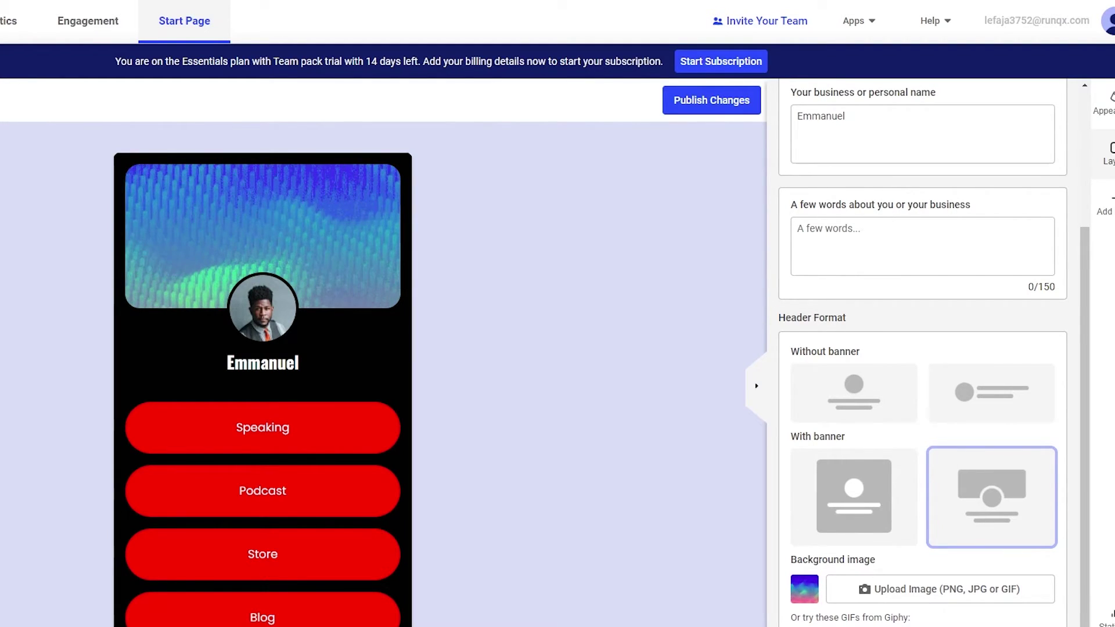
pyautogui.click(850, 619)
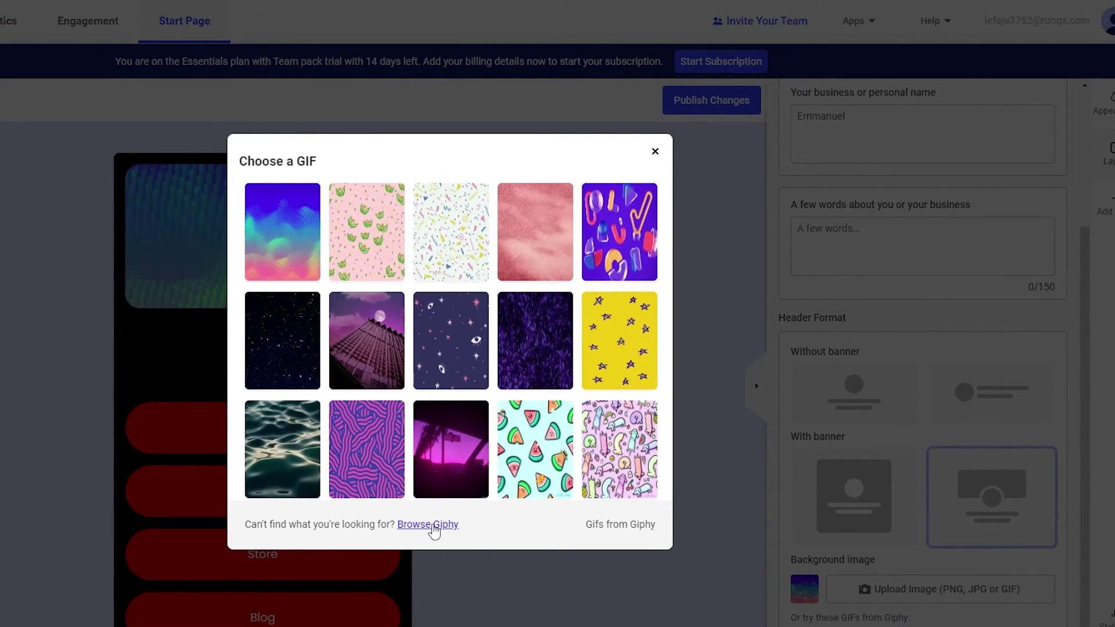
# Use a starry night-sky Giphy GIF as the banner background, then return to the site layout
pyautogui.click(433, 525)
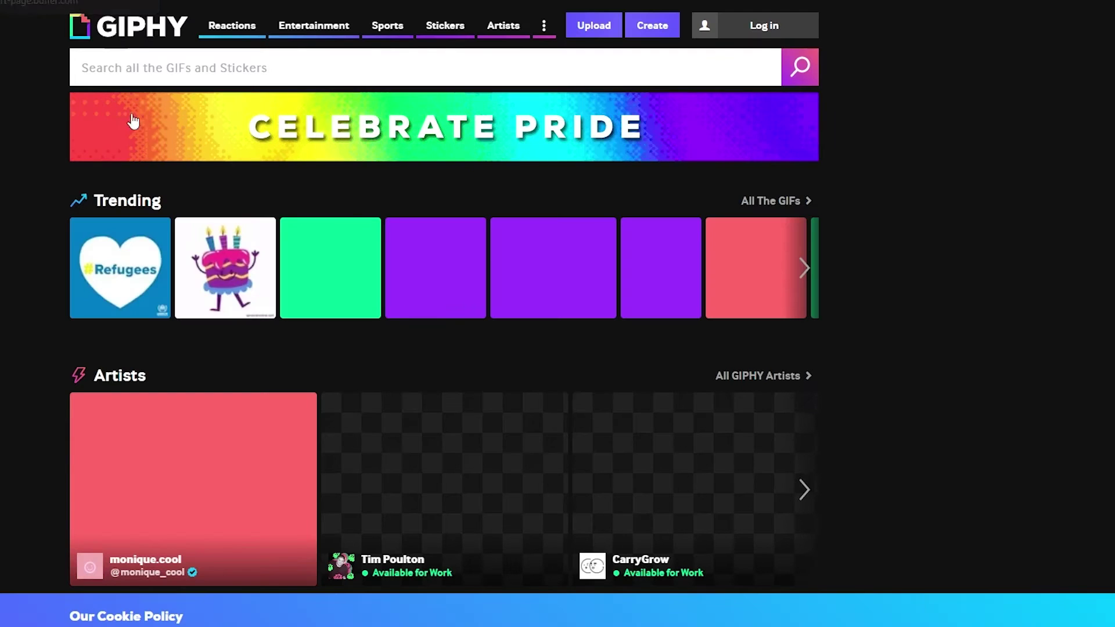
pyautogui.scroll(-10, 444, 326)
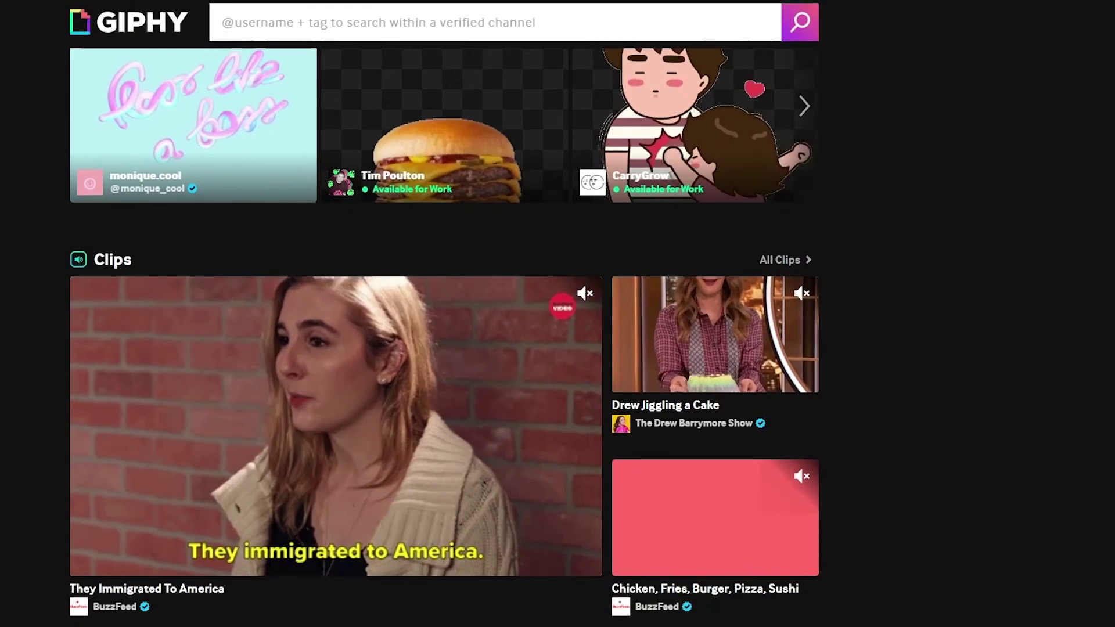
pyautogui.scroll(-3, 444, 325)
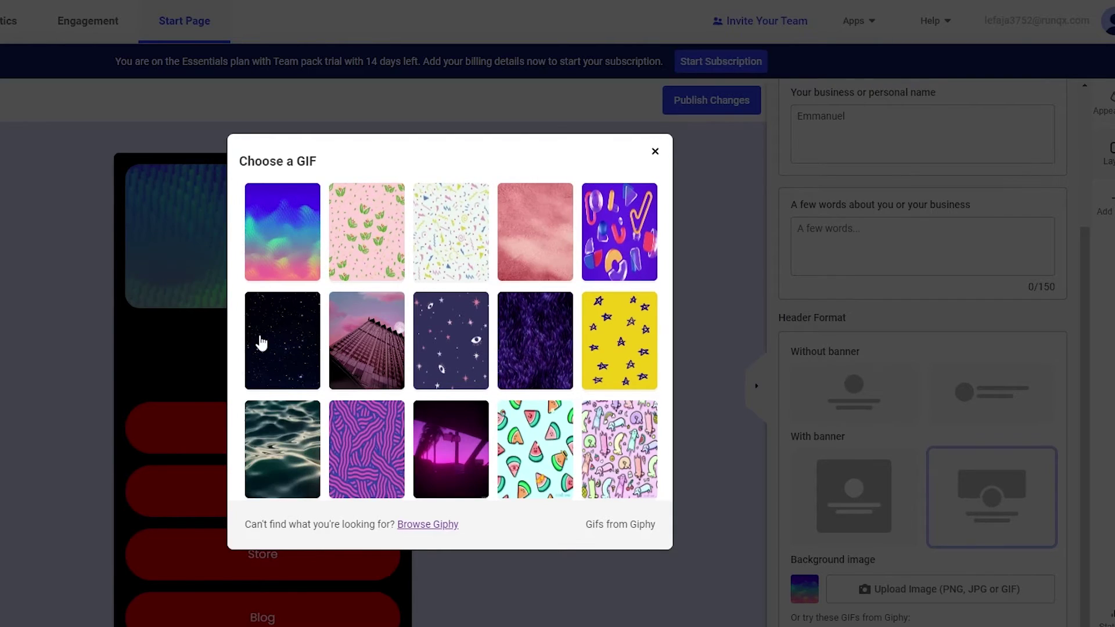
pyautogui.click(303, 349)
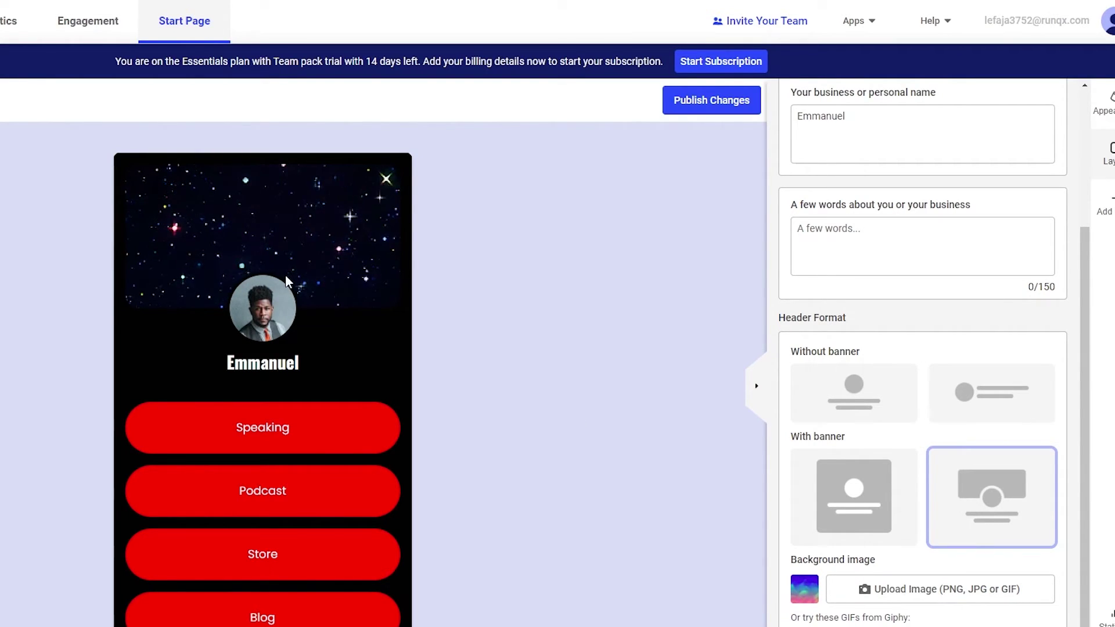
pyautogui.scroll(3, 809, 473)
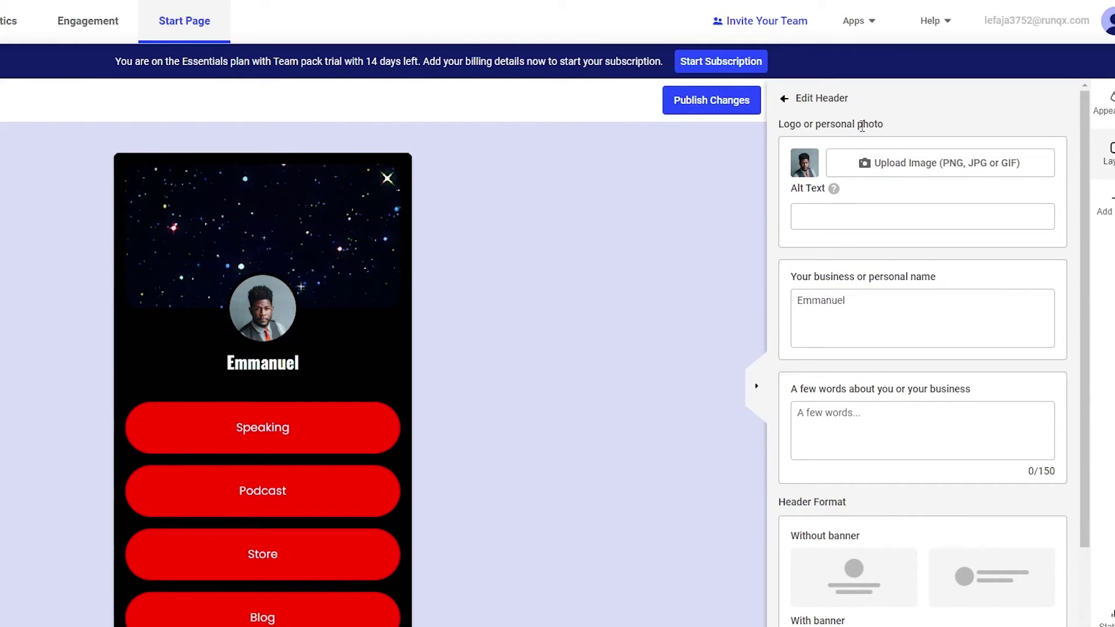
pyautogui.click(784, 99)
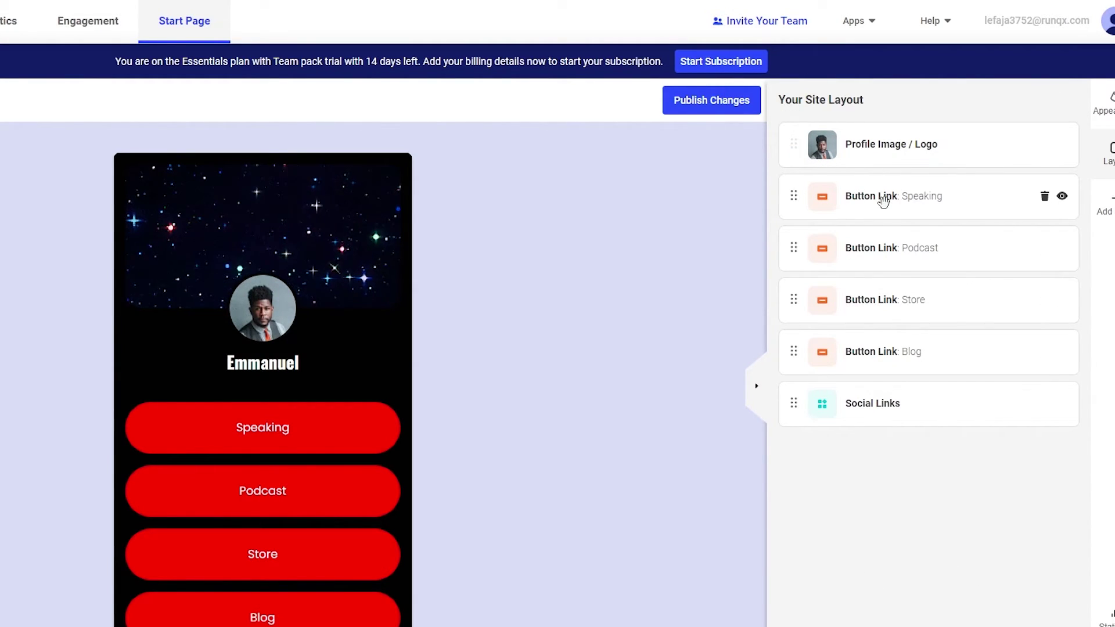
# Check the Speaking button's settings, then open the Twitter, Youtube and Instagram social links editor
pyautogui.click(883, 201)
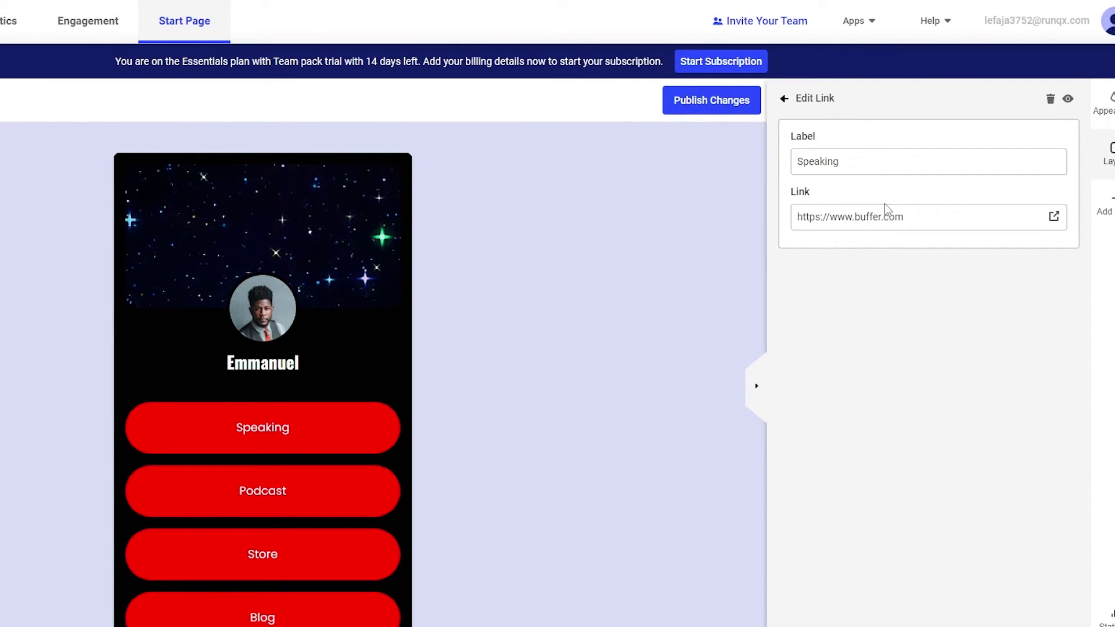
pyautogui.scroll(-1, 316, 488)
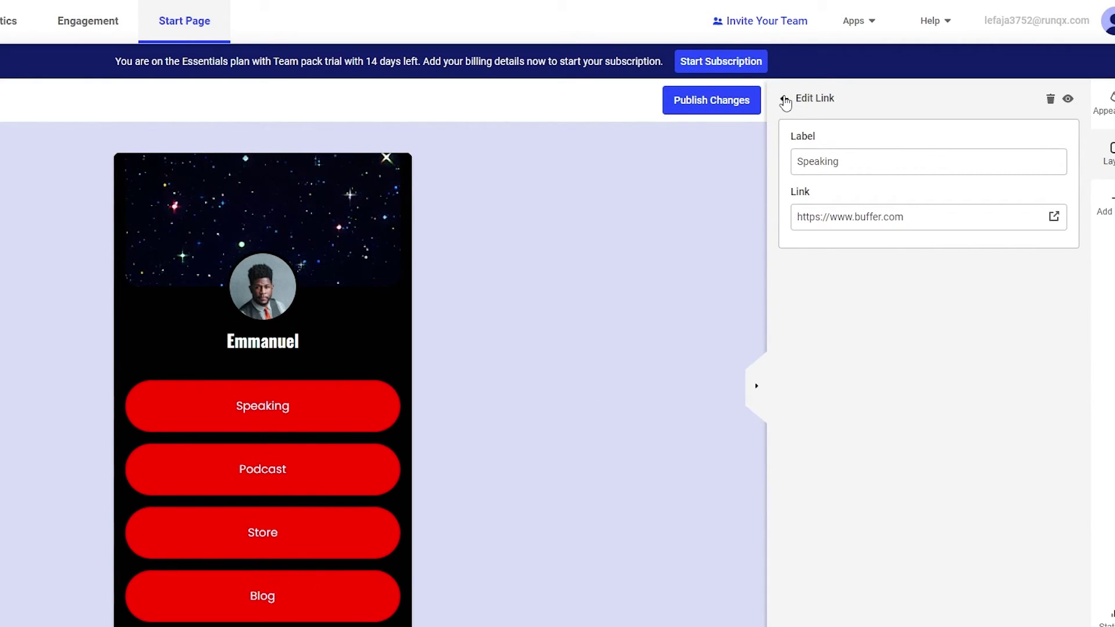
pyautogui.click(784, 100)
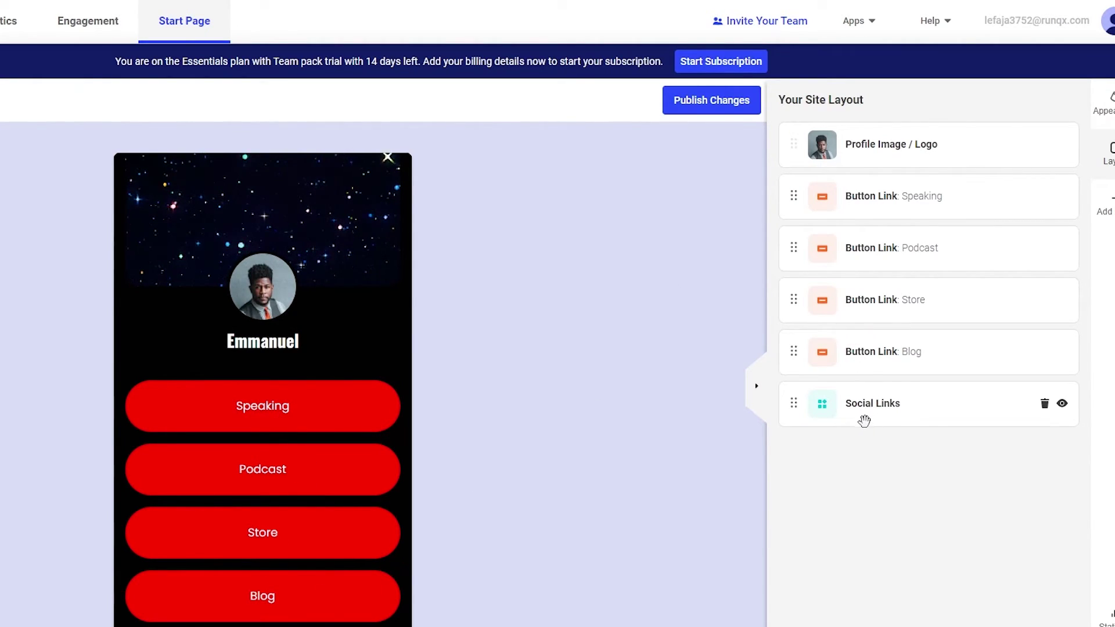
pyautogui.click(864, 419)
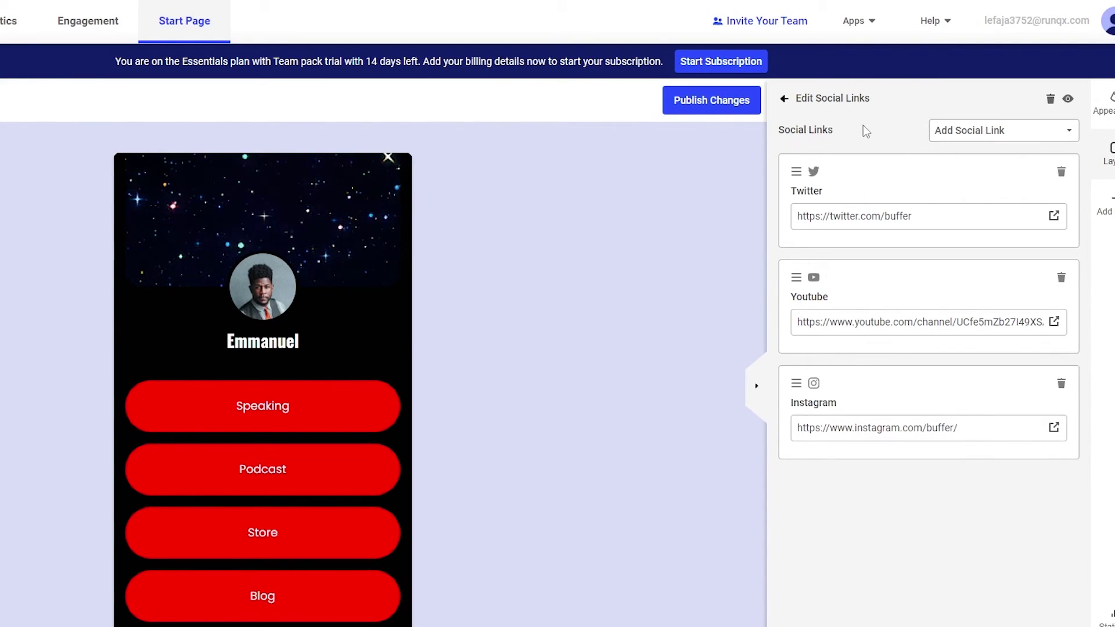
# Browse the Add Social Link networks without adding one, then return to the site layout list
pyautogui.click(998, 131)
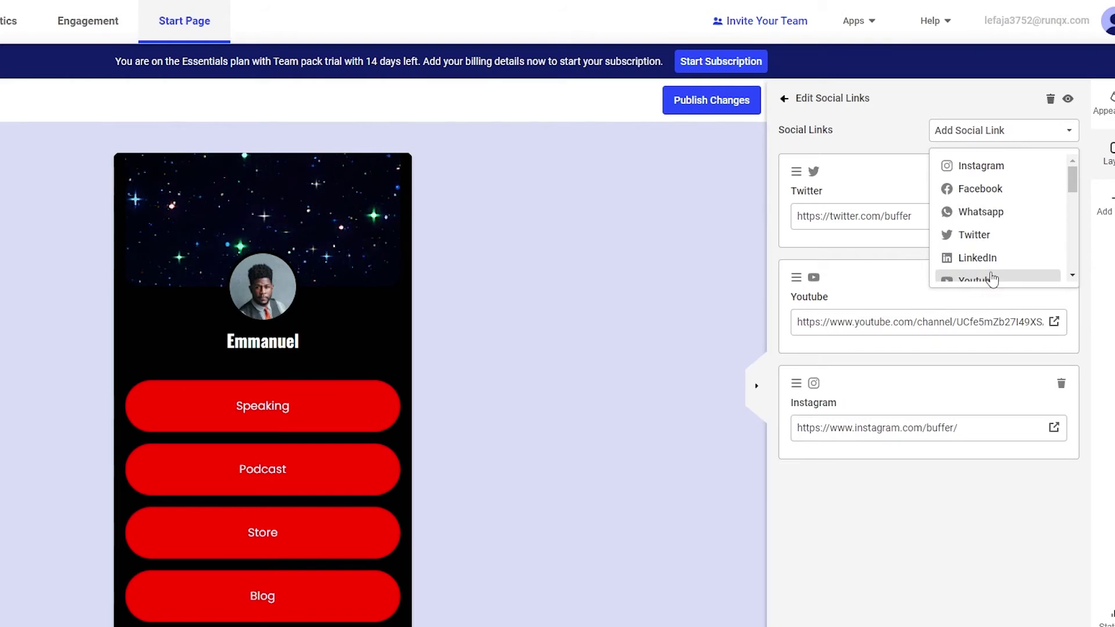
pyautogui.scroll(-2, 991, 275)
pyautogui.scroll(-3, 994, 273)
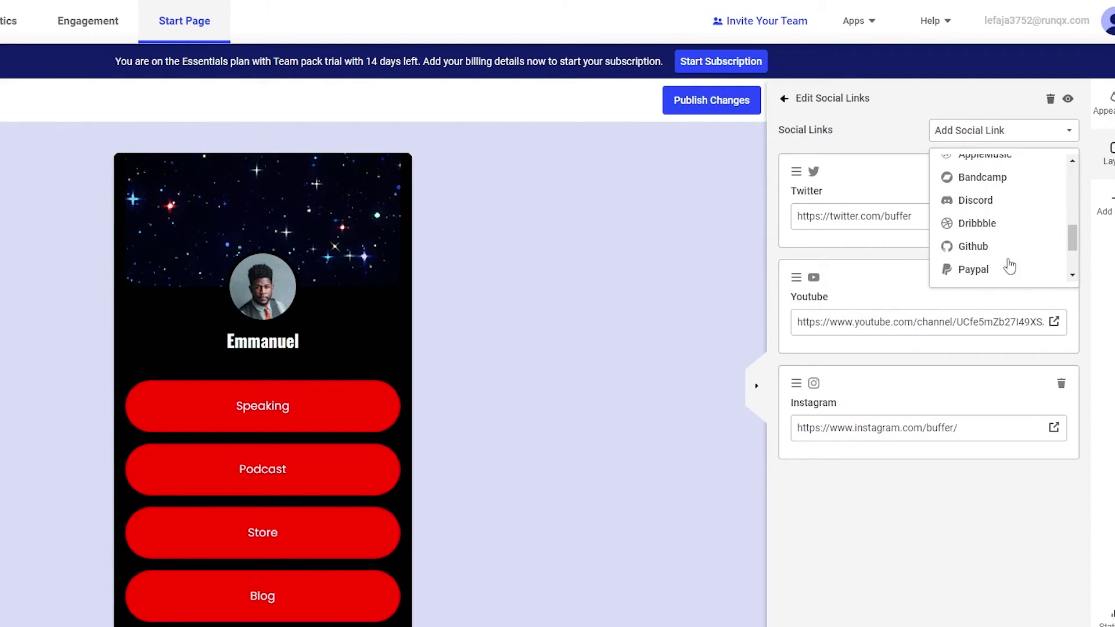
pyautogui.scroll(-2, 1002, 253)
pyautogui.scroll(8, 995, 269)
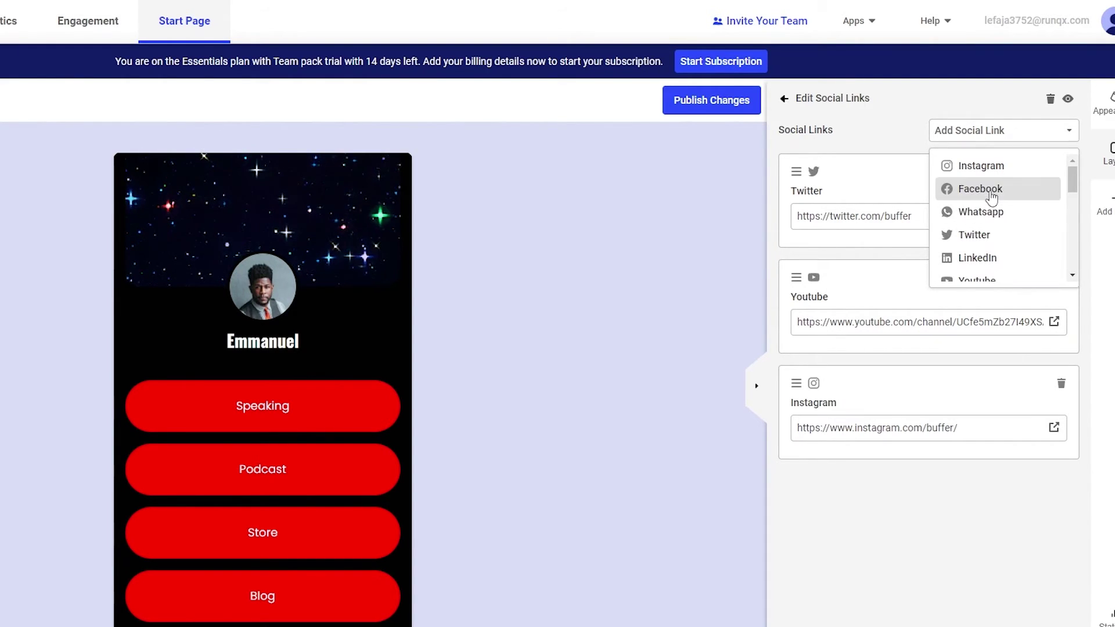
pyautogui.scroll(-5, 998, 232)
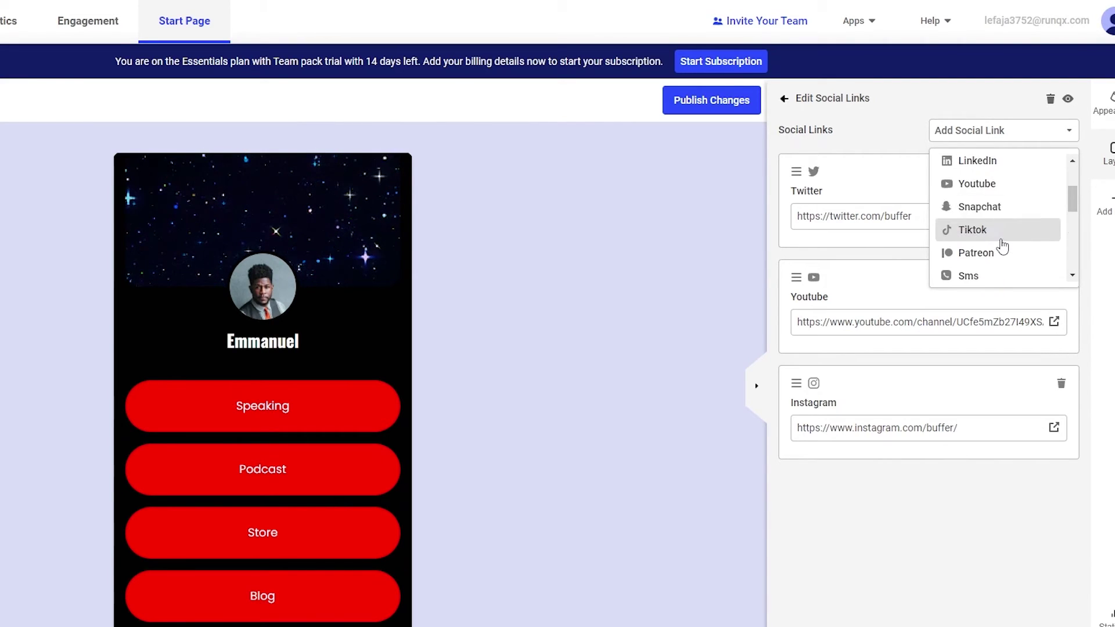
pyautogui.scroll(-2, 1001, 245)
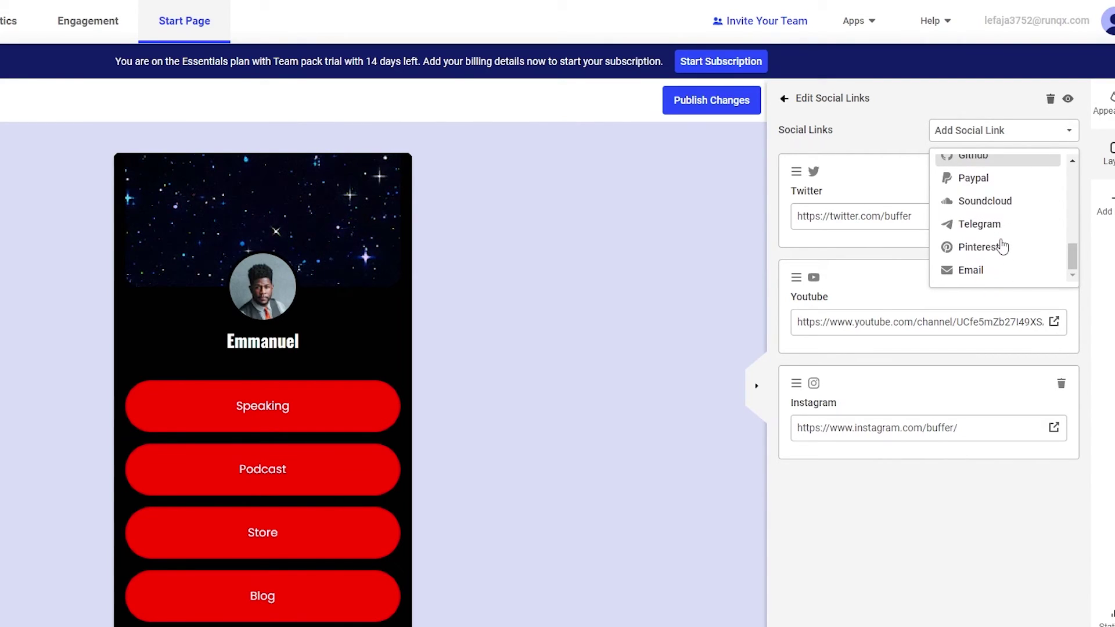
pyautogui.click(863, 125)
pyautogui.click(784, 98)
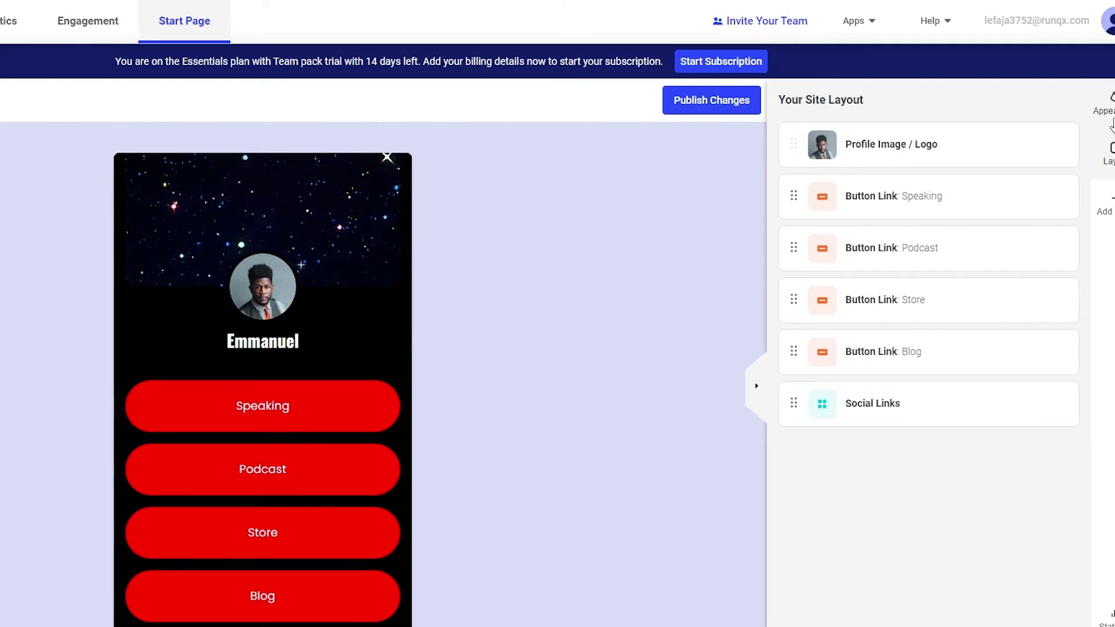
# Preview the white, purple, pink, green and light-blue themes, then keep the black theme
pyautogui.click(1110, 119)
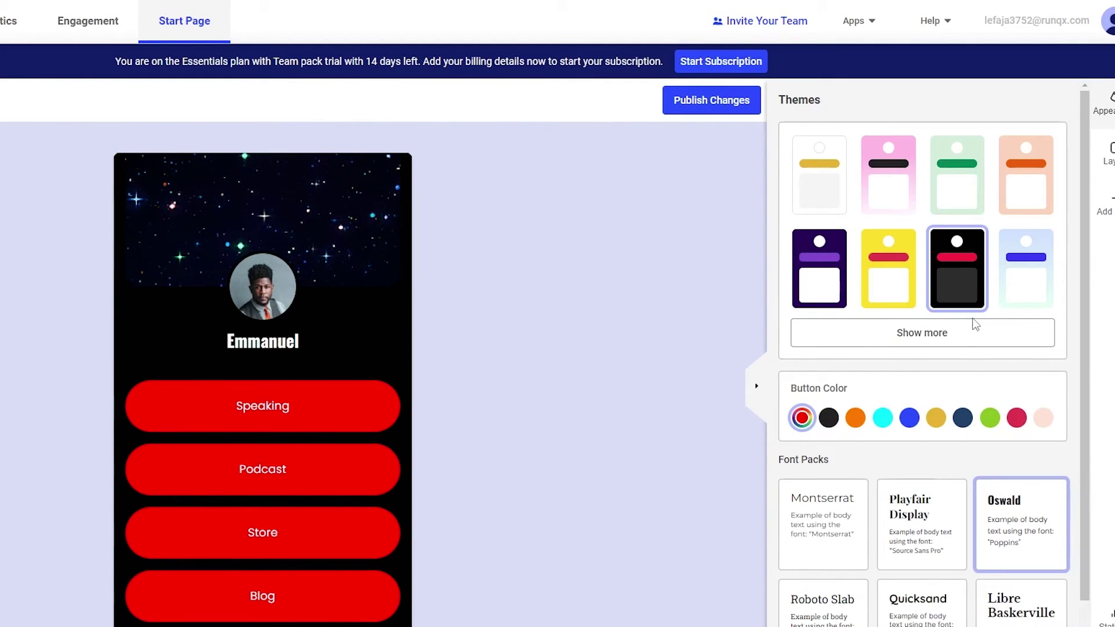
pyautogui.click(819, 195)
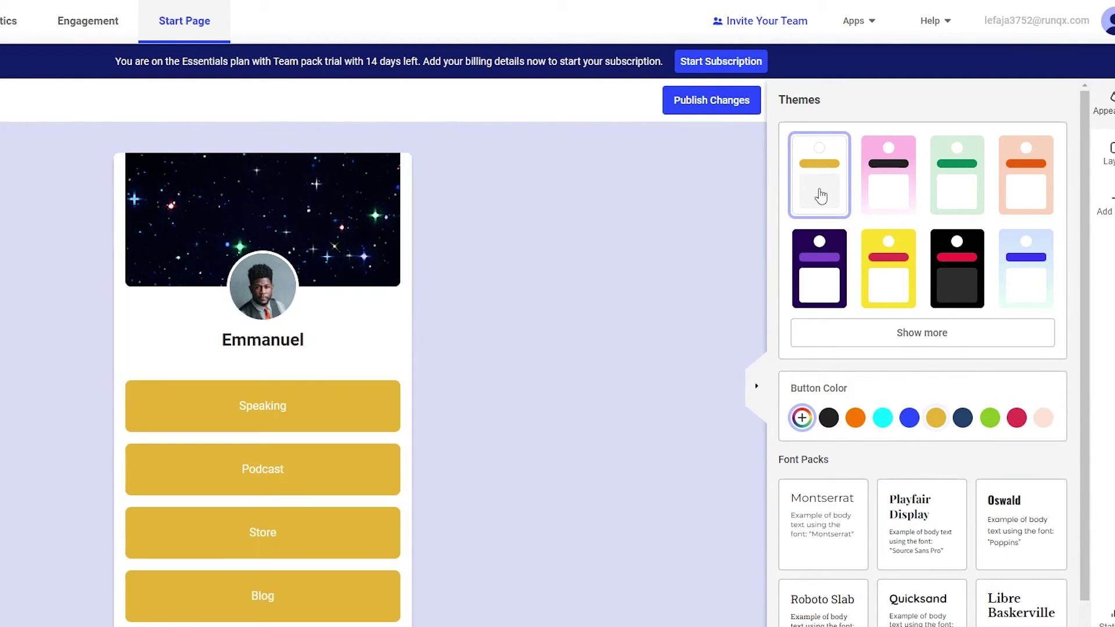
pyautogui.click(824, 269)
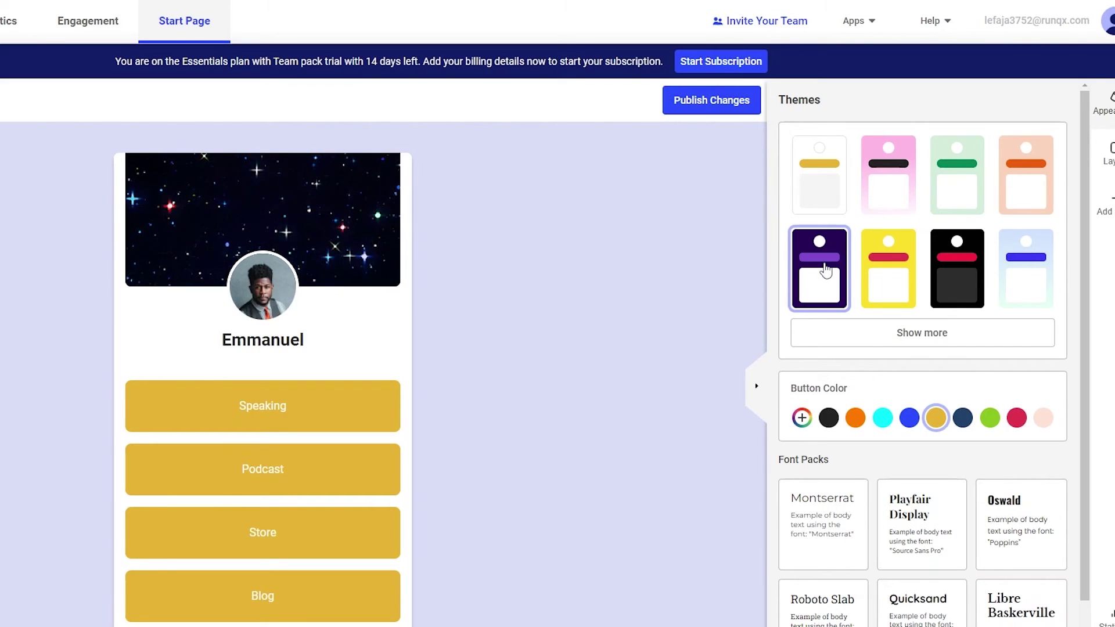
pyautogui.click(898, 183)
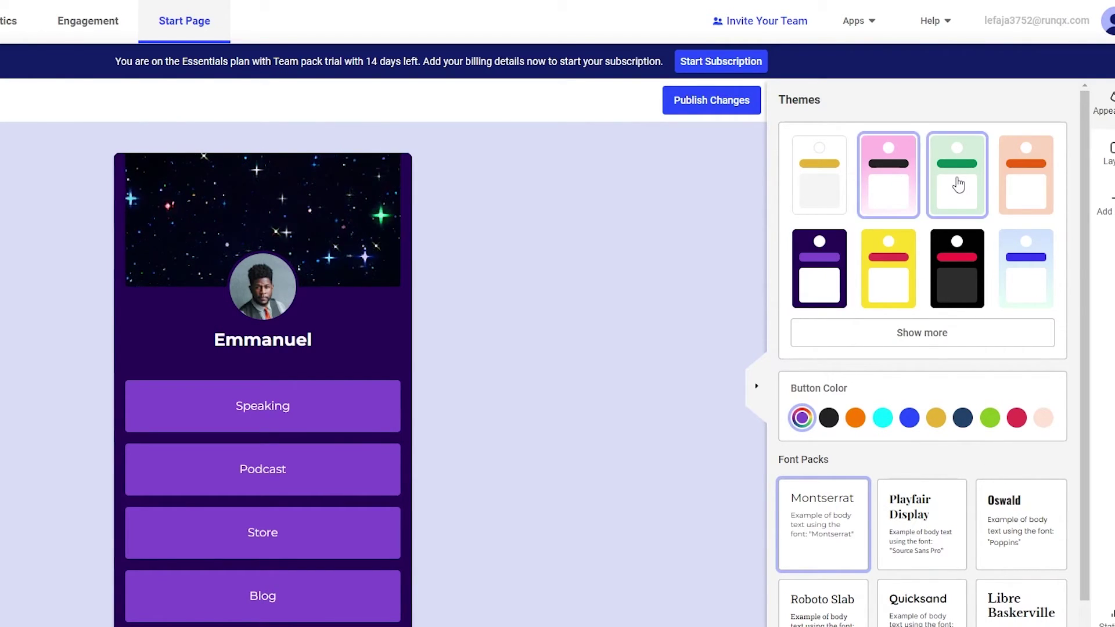
pyautogui.click(958, 185)
pyautogui.click(1015, 266)
pyautogui.click(966, 281)
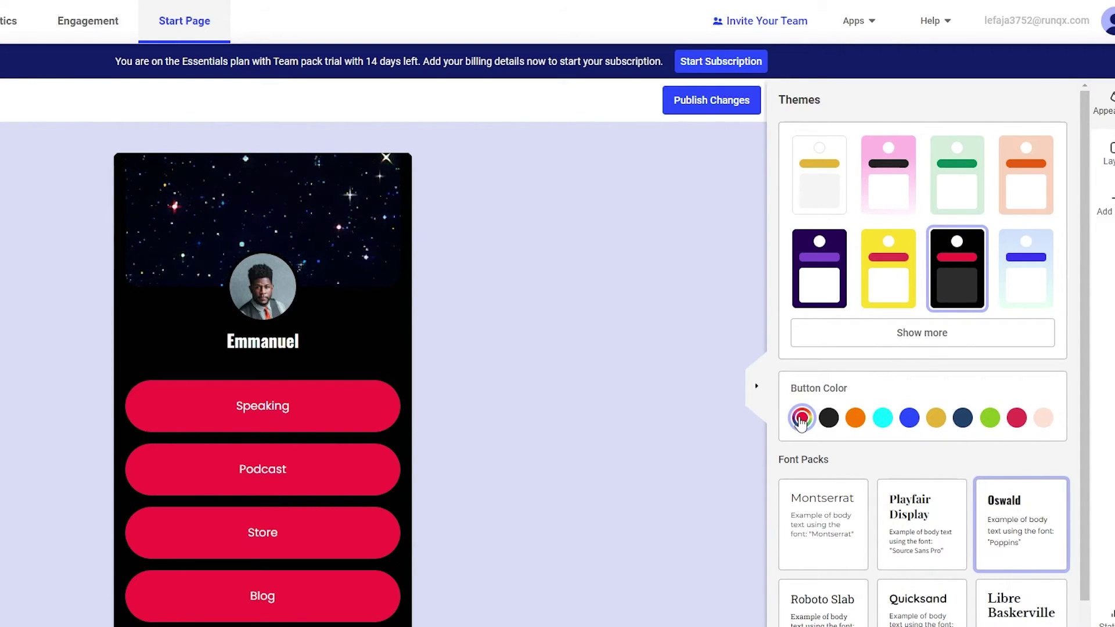
# Set a custom bright red button colour of RGB 249, 1, 1
pyautogui.click(802, 419)
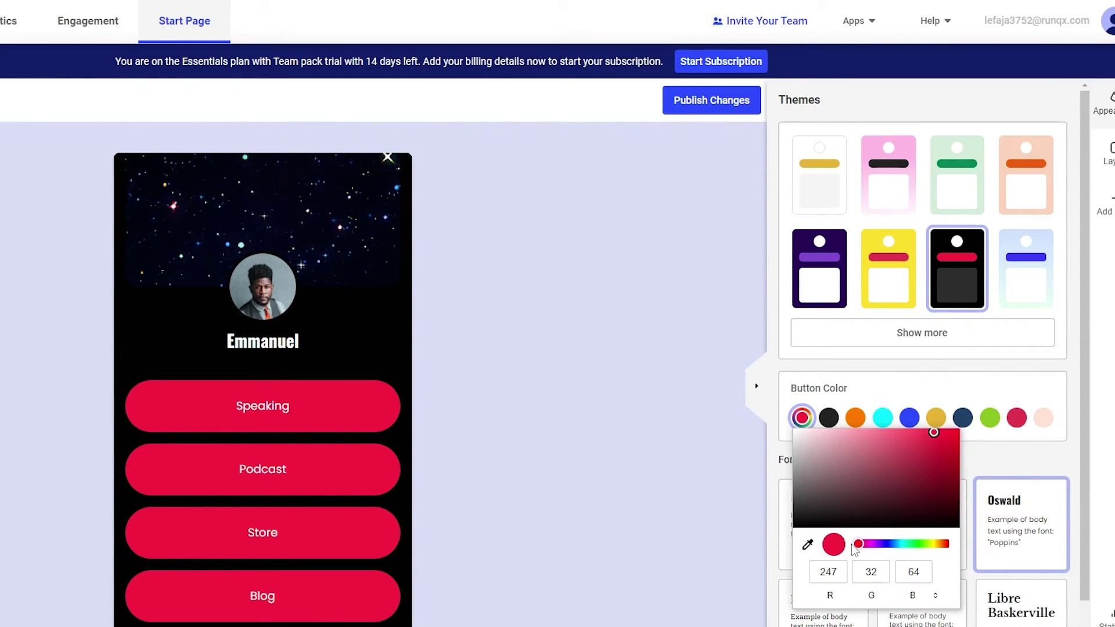
pyautogui.moveTo(858, 550); pyautogui.dragTo(834, 549)
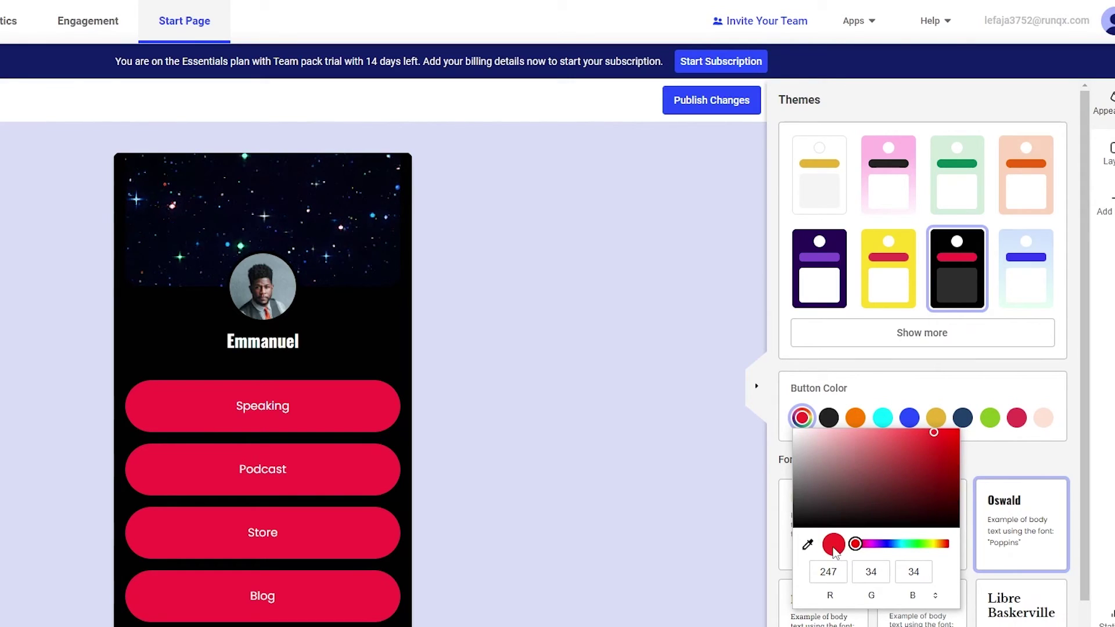
pyautogui.click(922, 449)
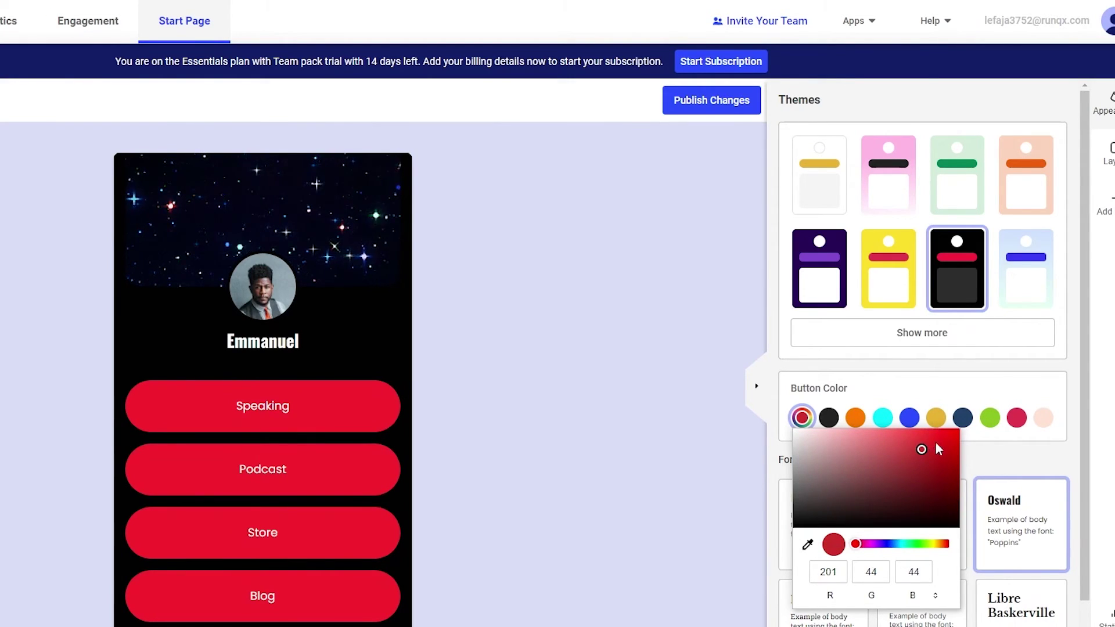
pyautogui.click(958, 432)
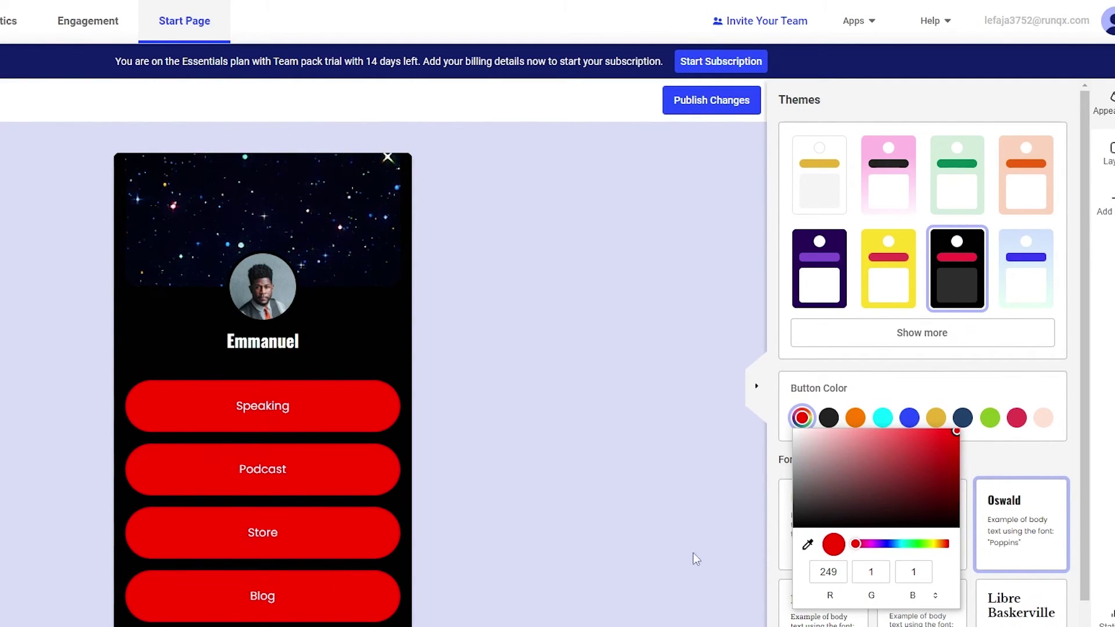
pyautogui.click(899, 388)
pyautogui.scroll(-2, 836, 517)
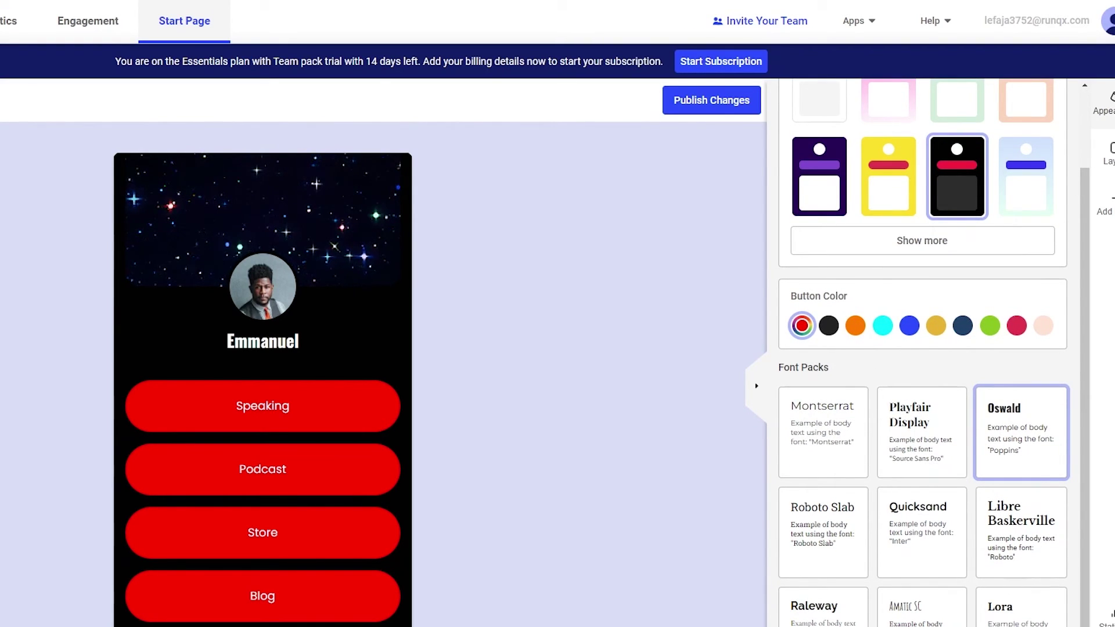
# Apply the Raleway font pack, expand and collapse the theme options, and hide the settings panel
pyautogui.click(813, 607)
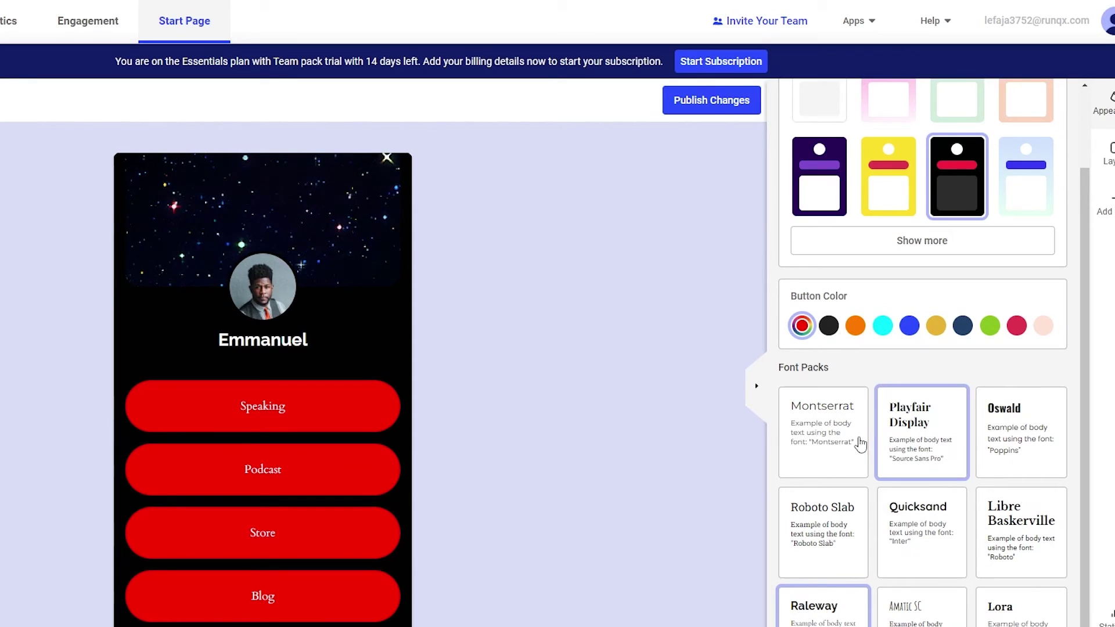
pyautogui.scroll(2, 905, 348)
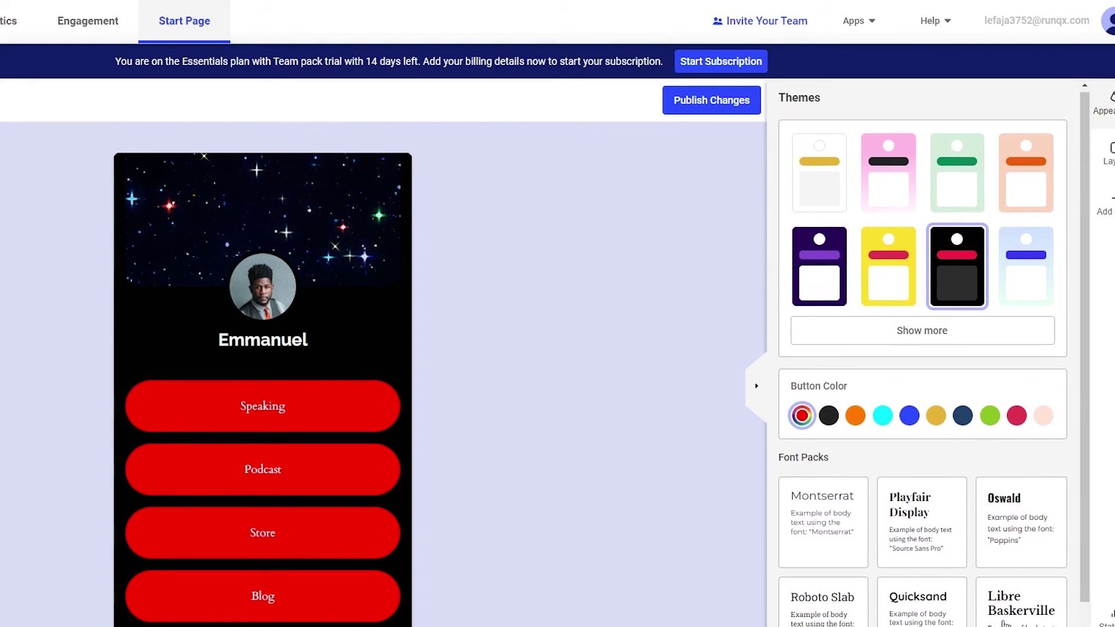
pyautogui.click(881, 345)
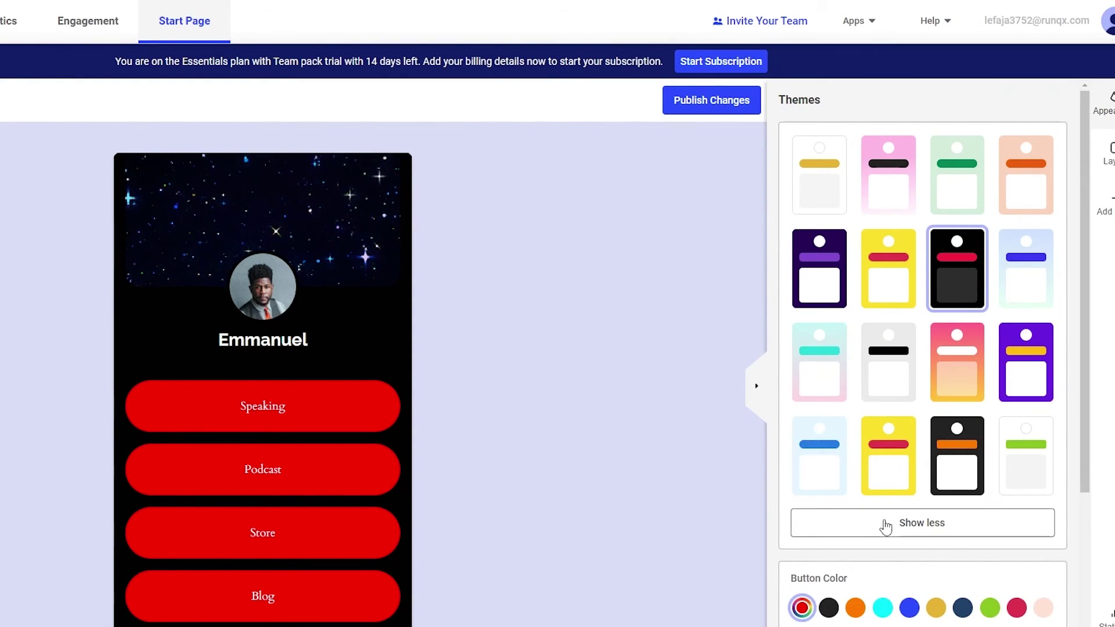
pyautogui.click(933, 522)
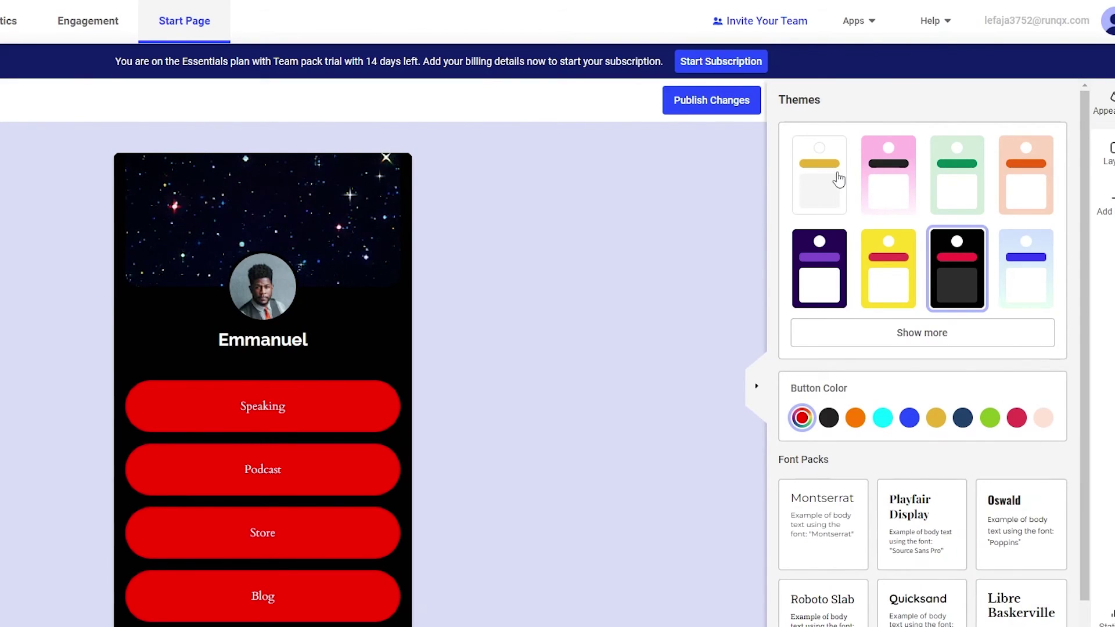
pyautogui.click(755, 386)
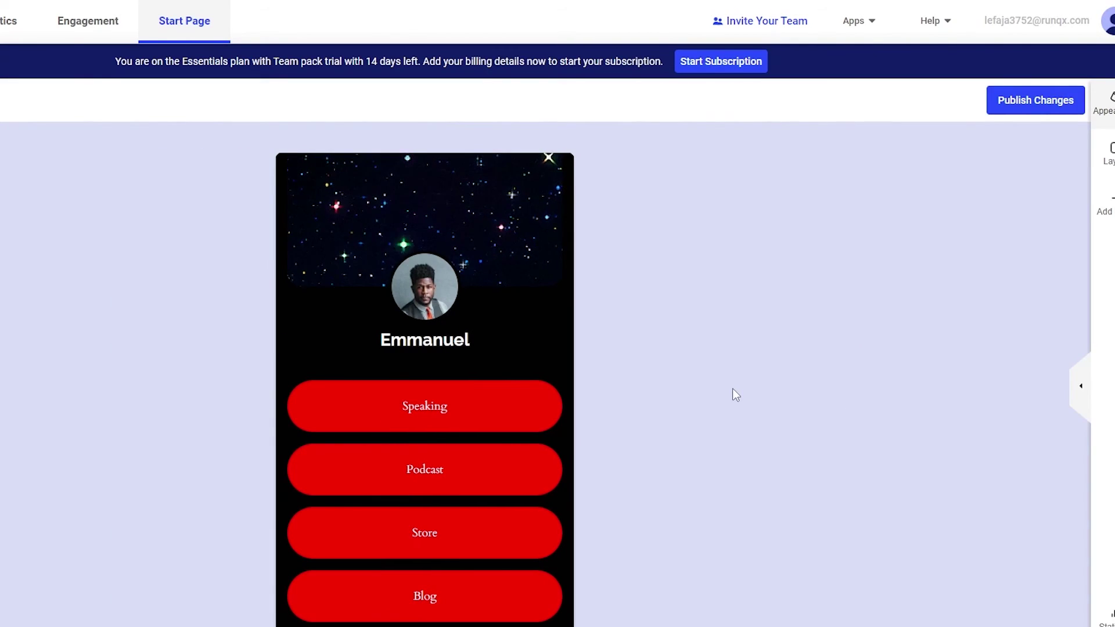
# Publish the Start Page using the suggested name as its start.page domain
pyautogui.click(1036, 107)
pyautogui.click(396, 352)
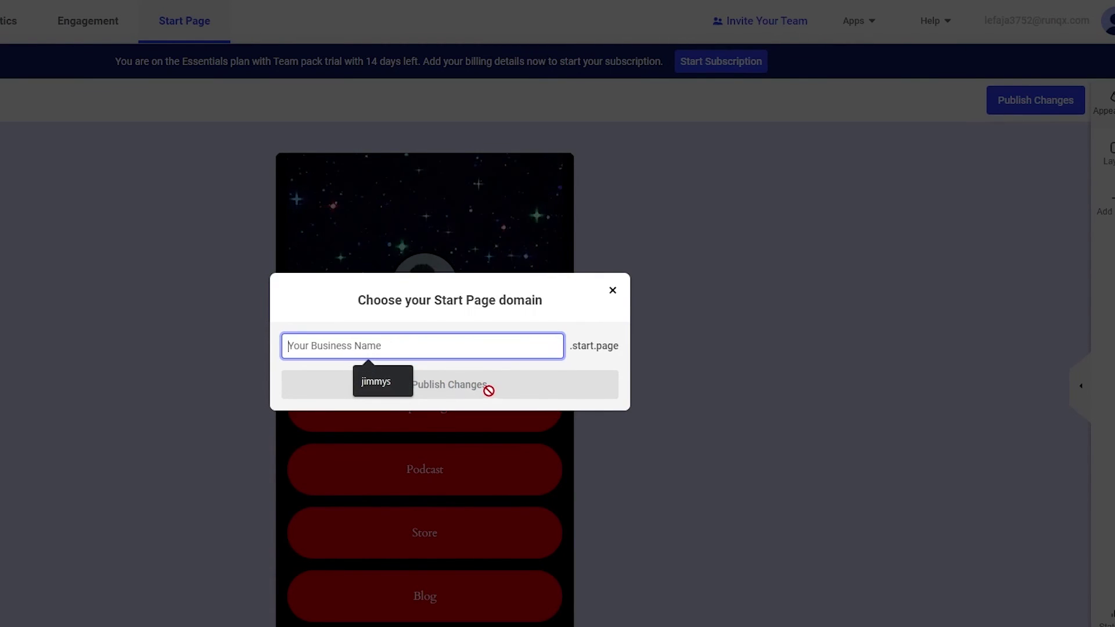
pyautogui.click(381, 380)
pyautogui.click(498, 397)
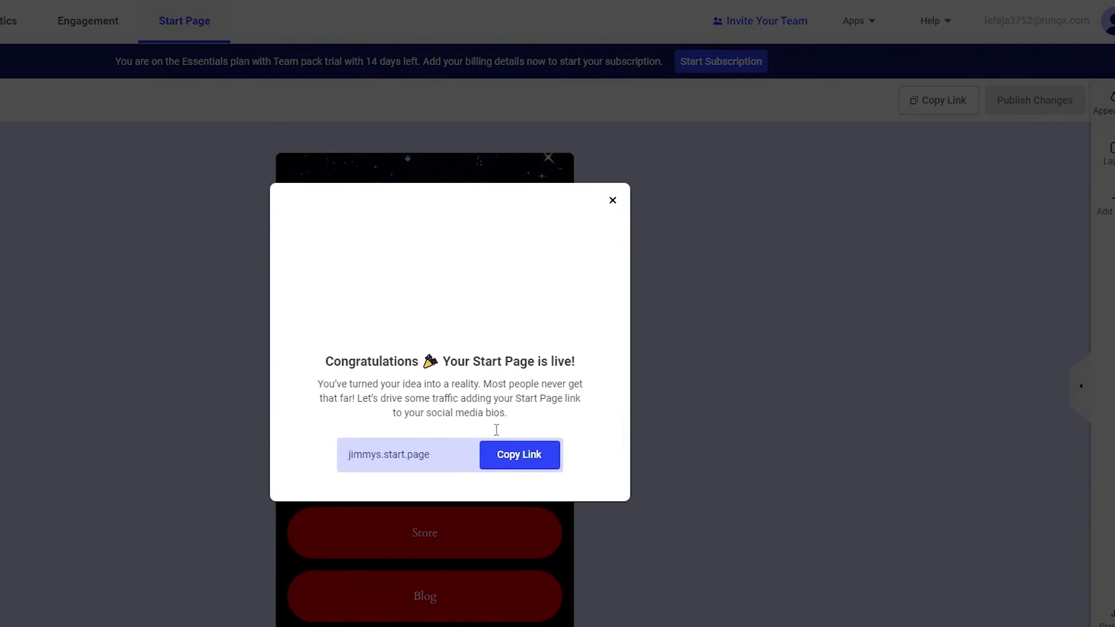
# Copy the live Start Page link and dismiss the Link Copied message
pyautogui.click(529, 459)
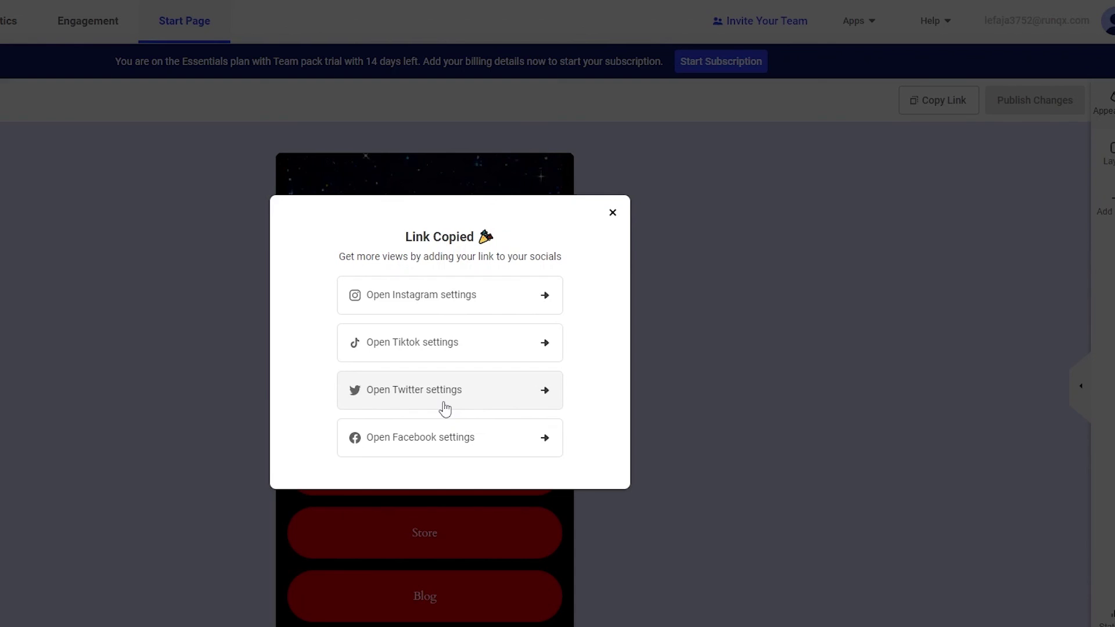
pyautogui.click(613, 213)
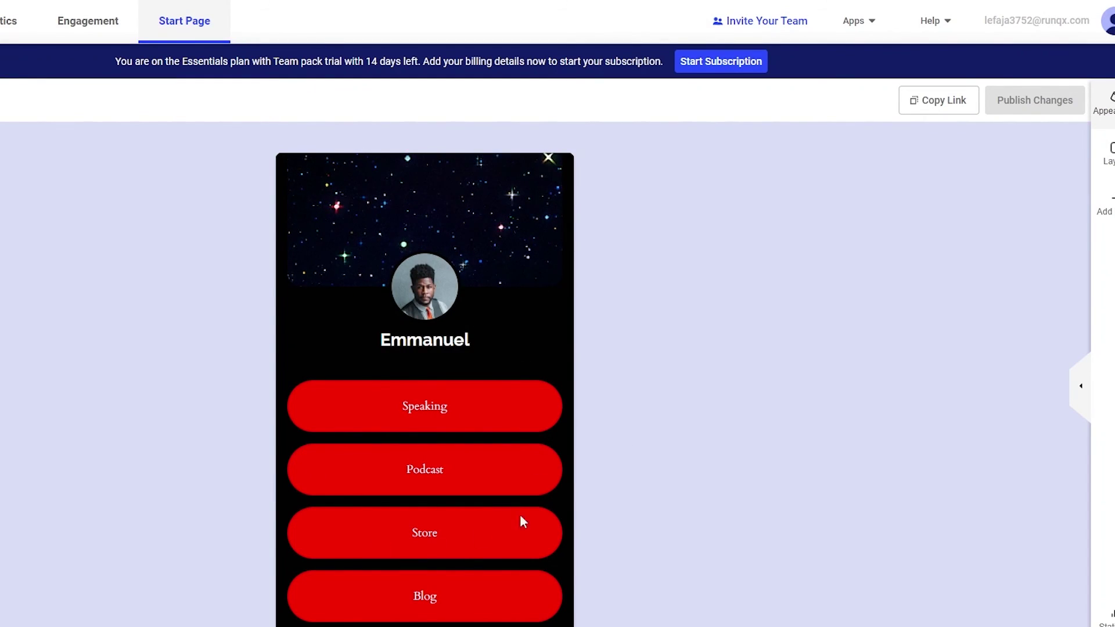